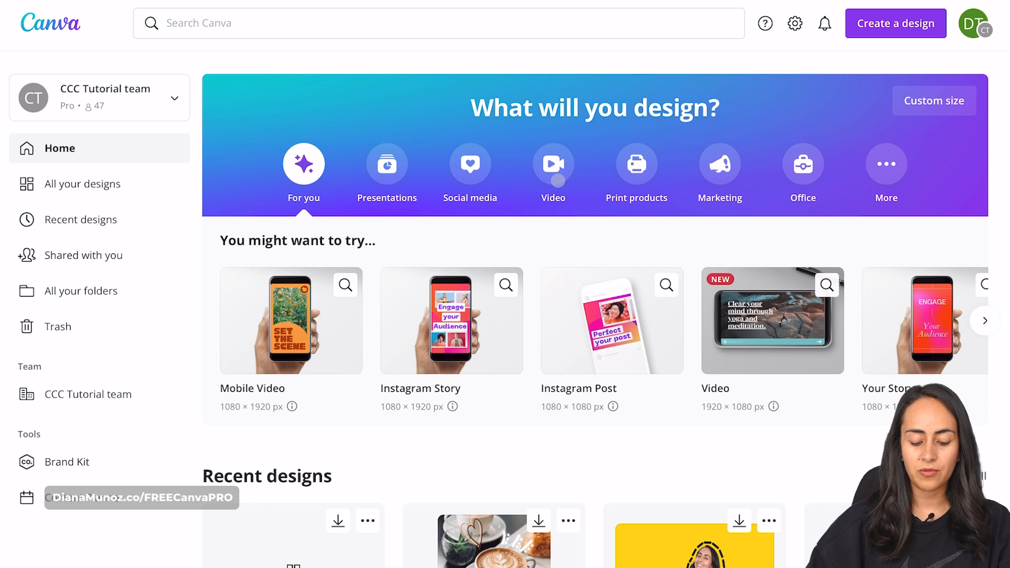
Create a blank 1920 × 1080 px video design and add a heading text box to its page
click(553, 163)
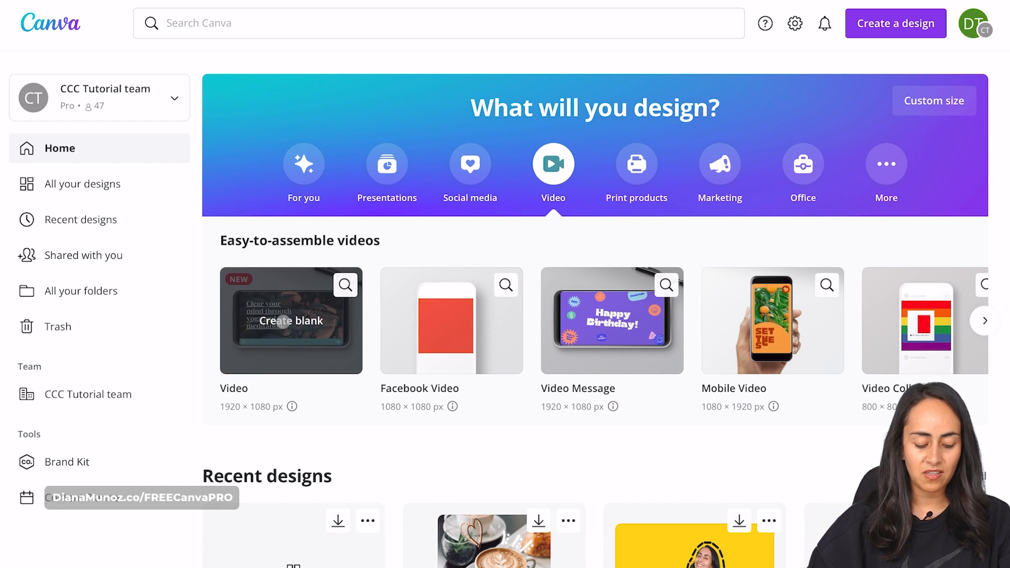
click(288, 314)
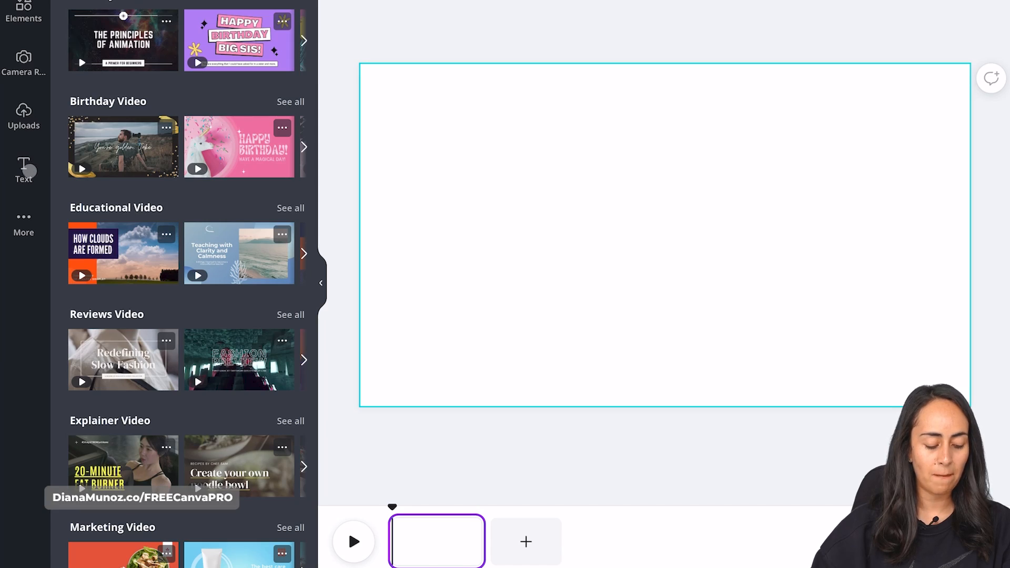
click(24, 170)
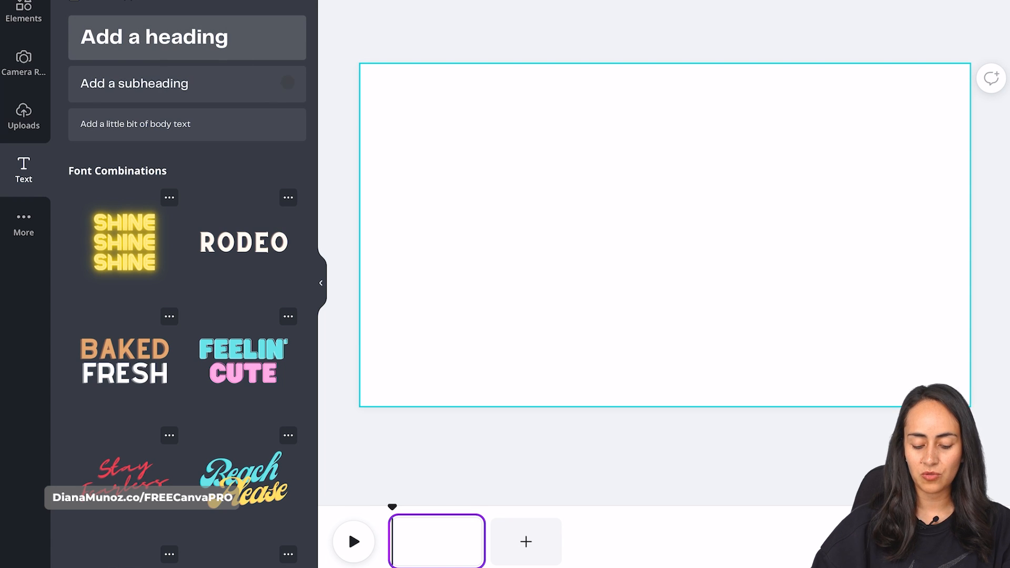
click(252, 45)
click(319, 275)
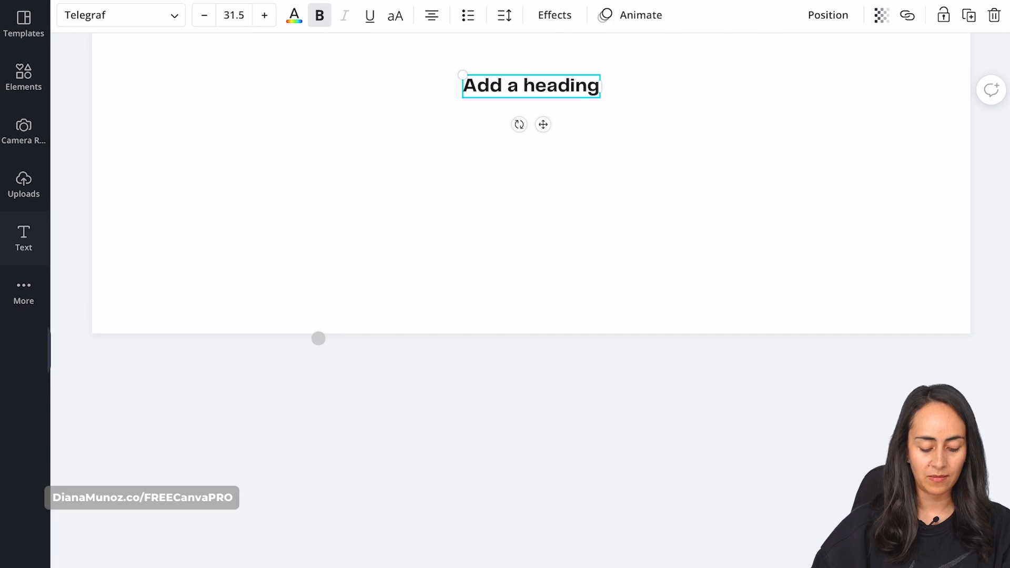
Replace the heading's text with "Text animation" and enlarge it to font size 144 in the middle of the page
double_click(551, 87)
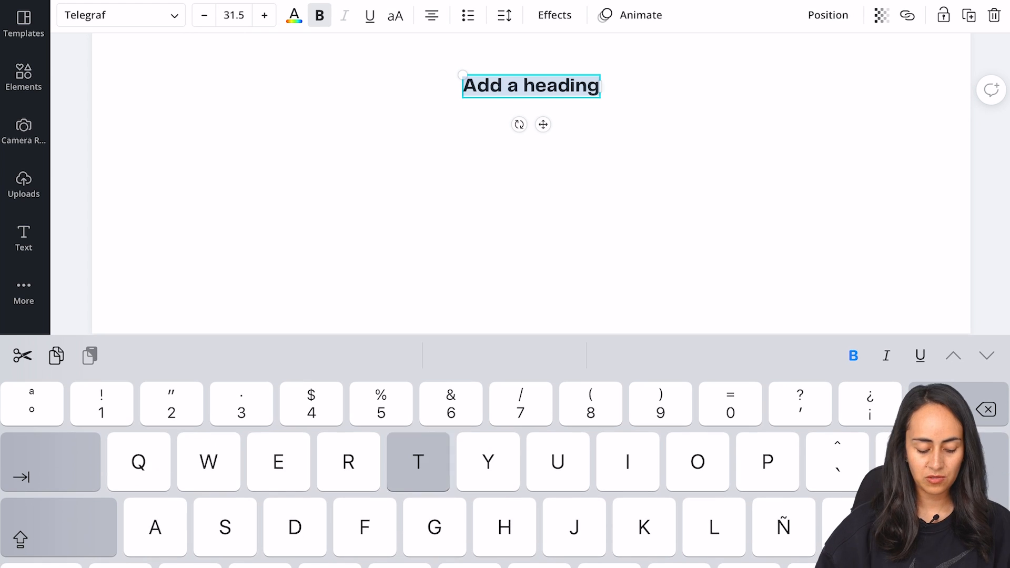
text(Text animation)
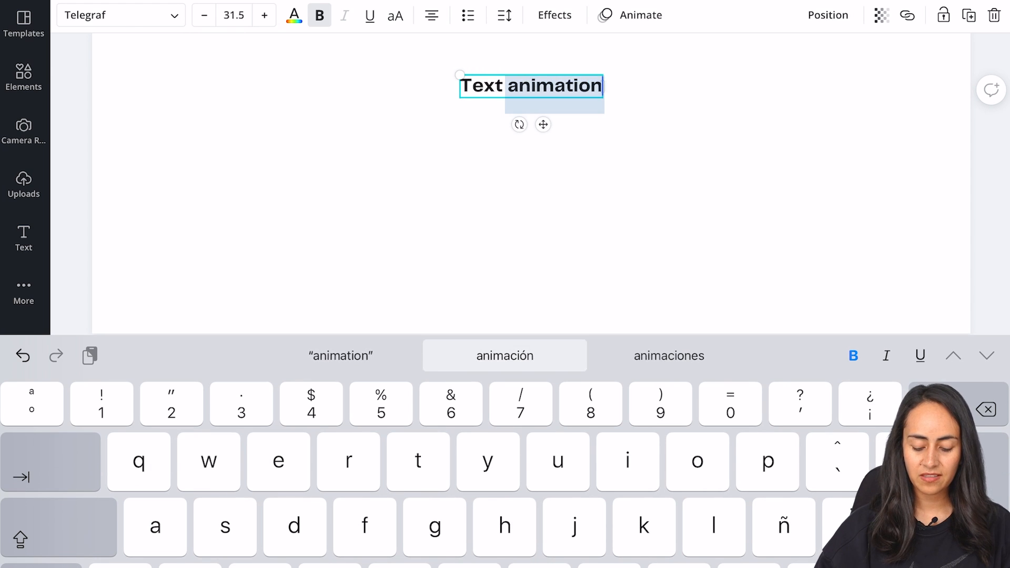
key(Escape)
drag(460, 292, 205, 251)
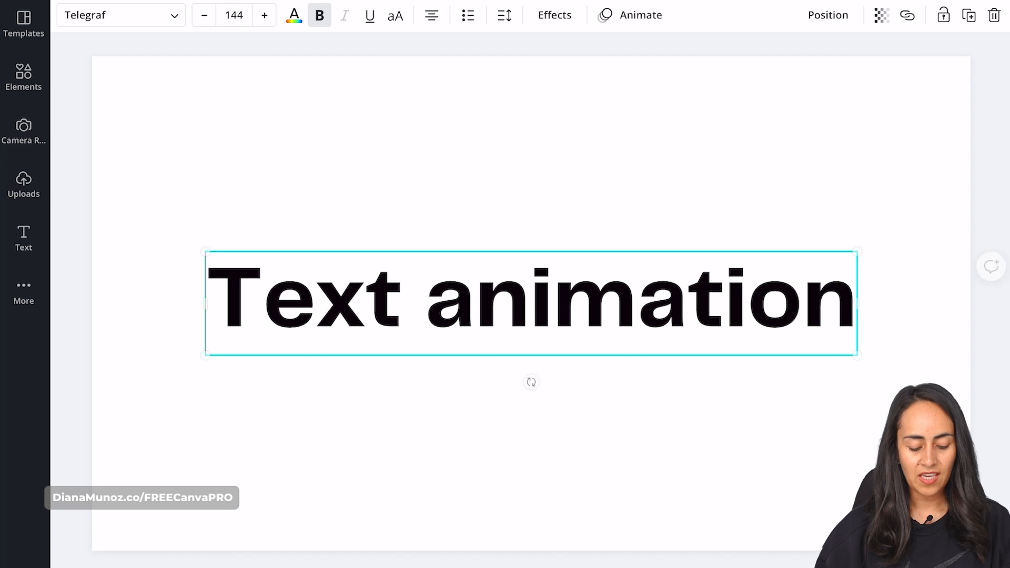
click(532, 447)
click(531, 300)
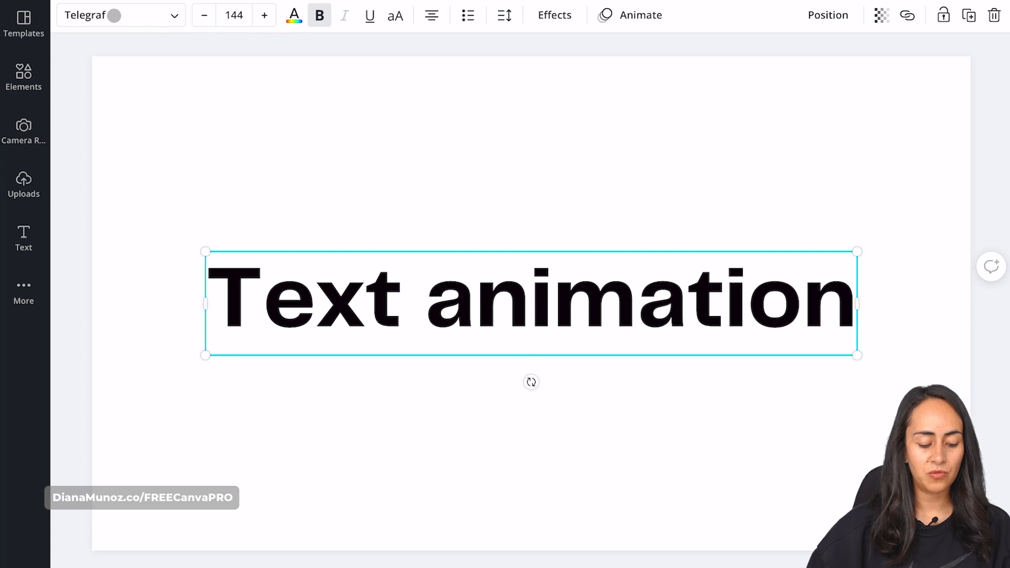
Browse the font style categories for the heading and filter the fonts by the Comic style
click(137, 19)
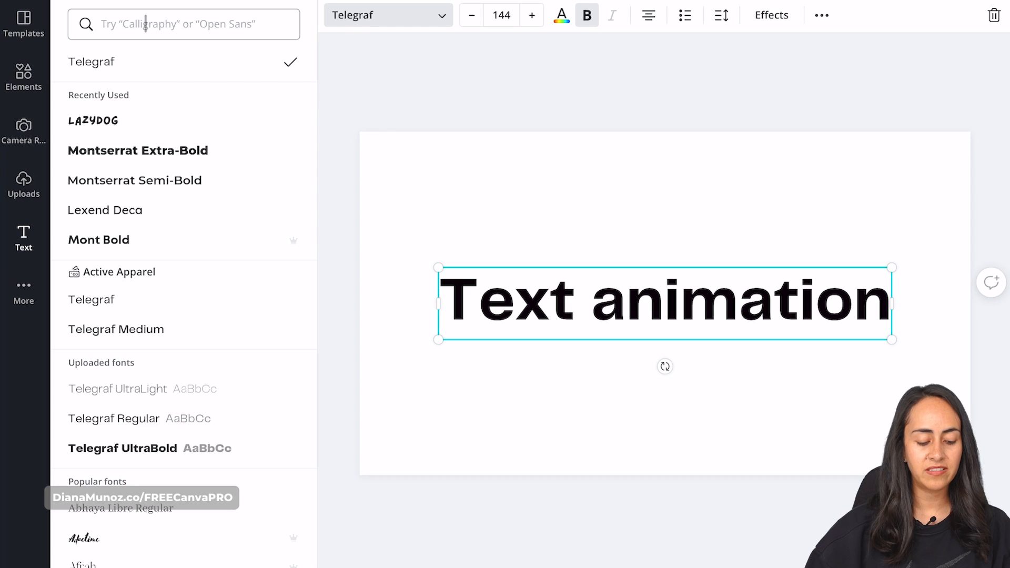
click(118, 25)
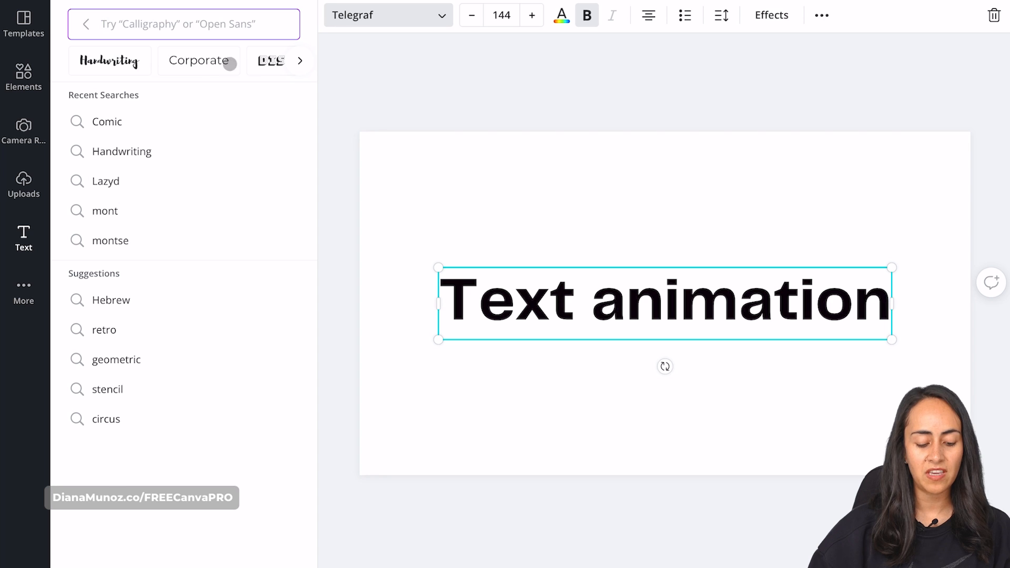
click(300, 61)
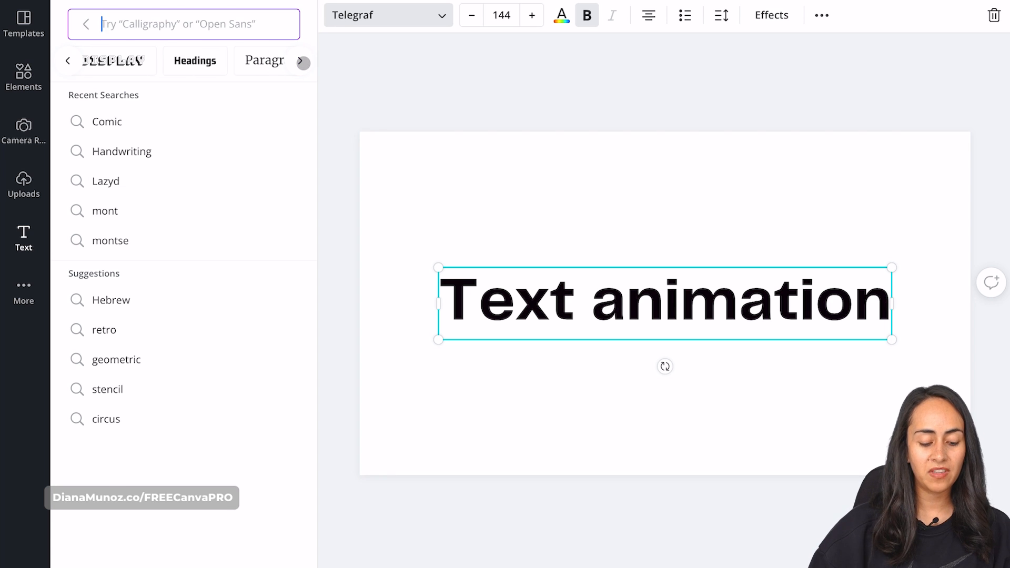
click(300, 62)
click(301, 61)
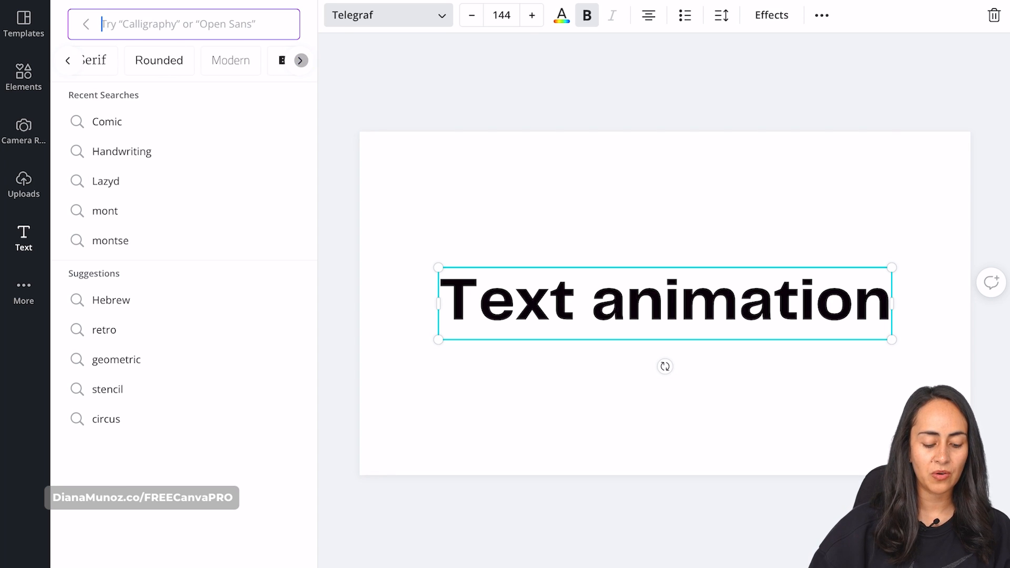
click(300, 60)
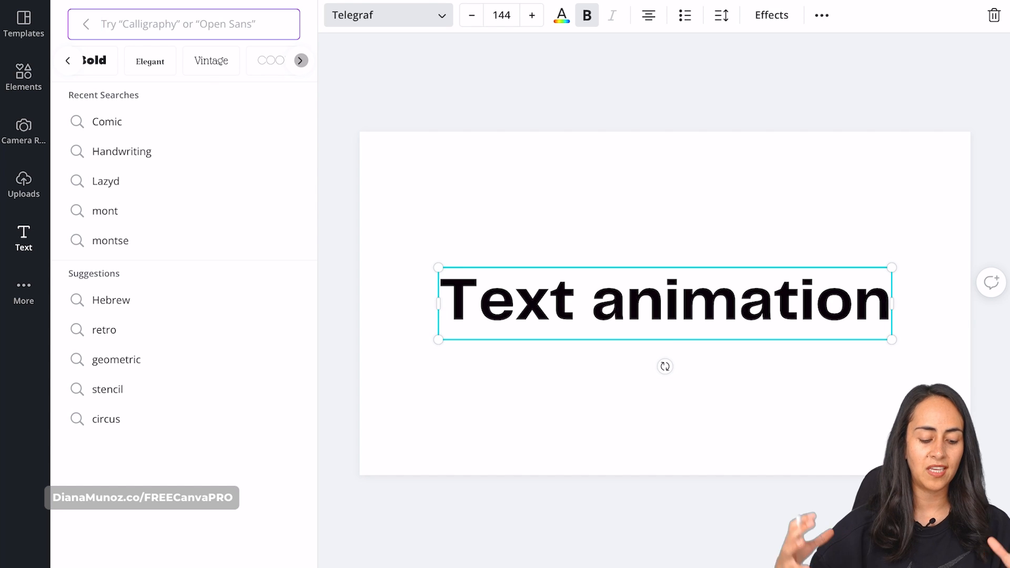
click(301, 61)
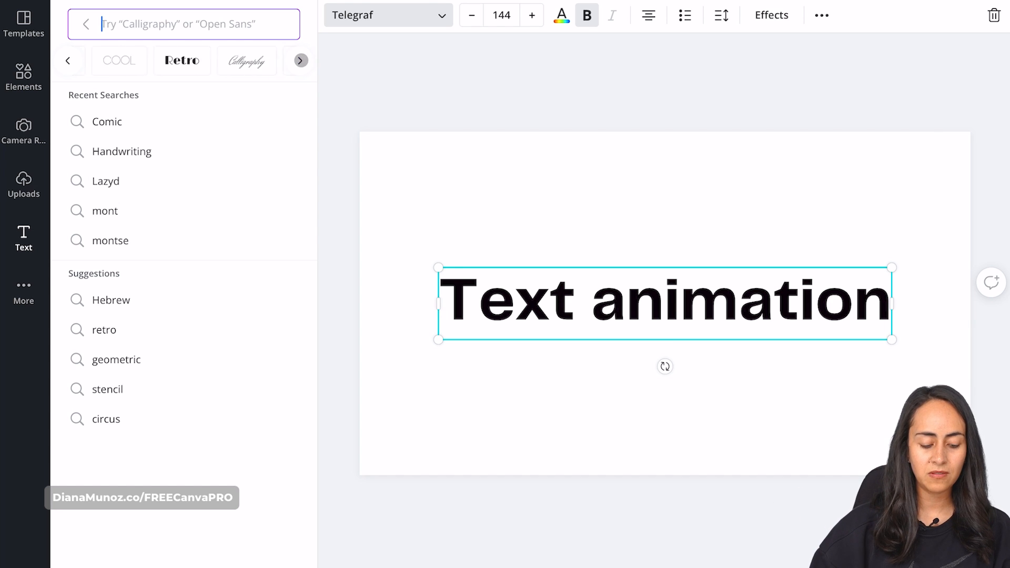
click(300, 61)
click(300, 60)
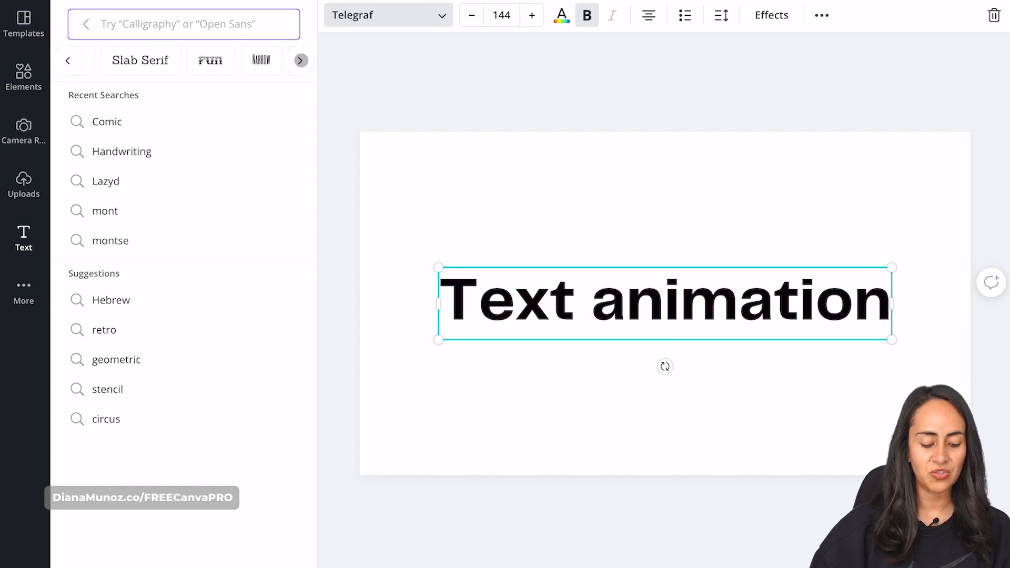
click(301, 61)
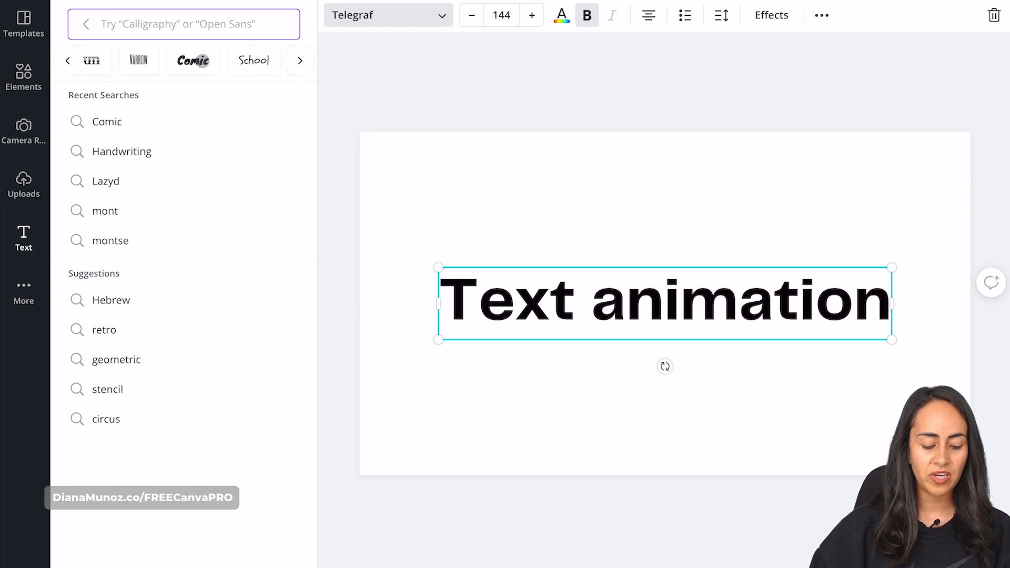
click(202, 61)
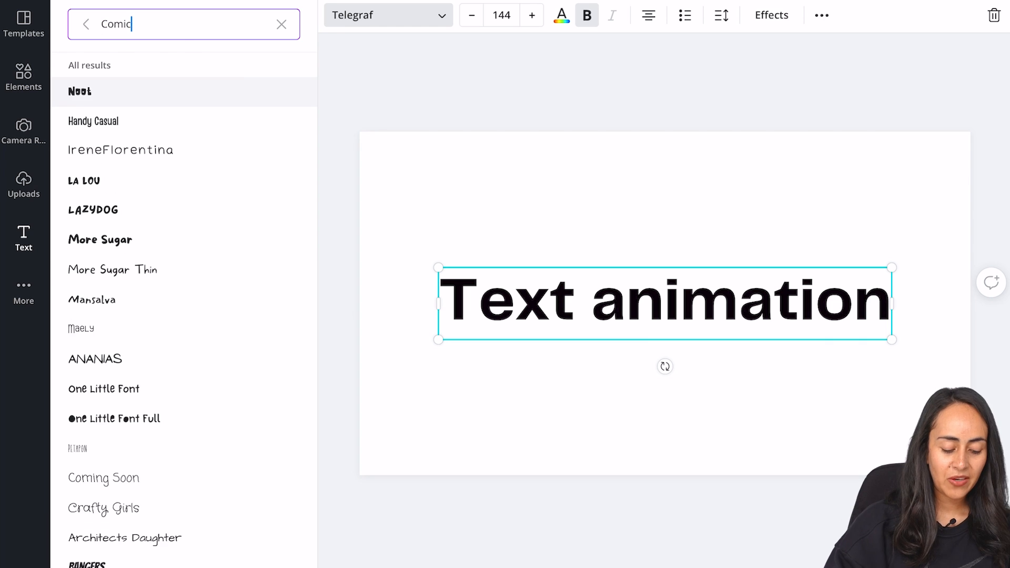
Look through the Comic fonts and apply the Lazydog font to the "Text animation" heading
scroll(184, 295, down, 6)
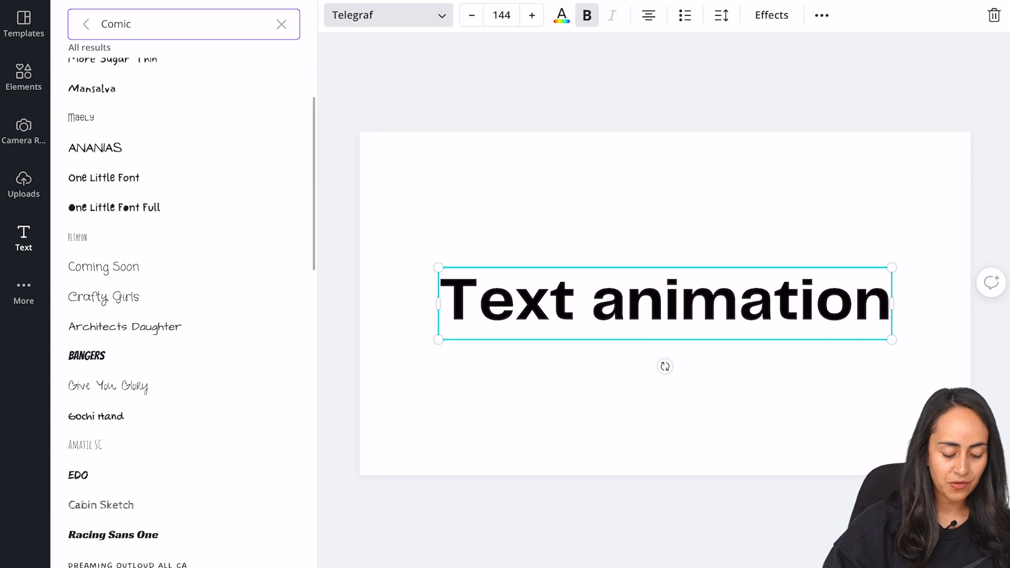
scroll(184, 294, down, 2)
scroll(184, 295, down, 7)
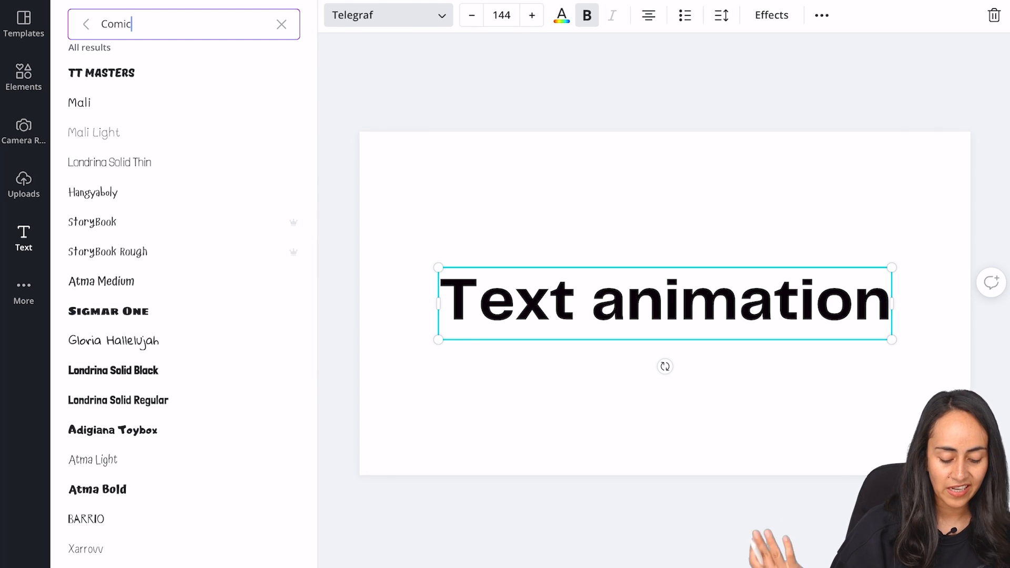
scroll(184, 305, up, 2)
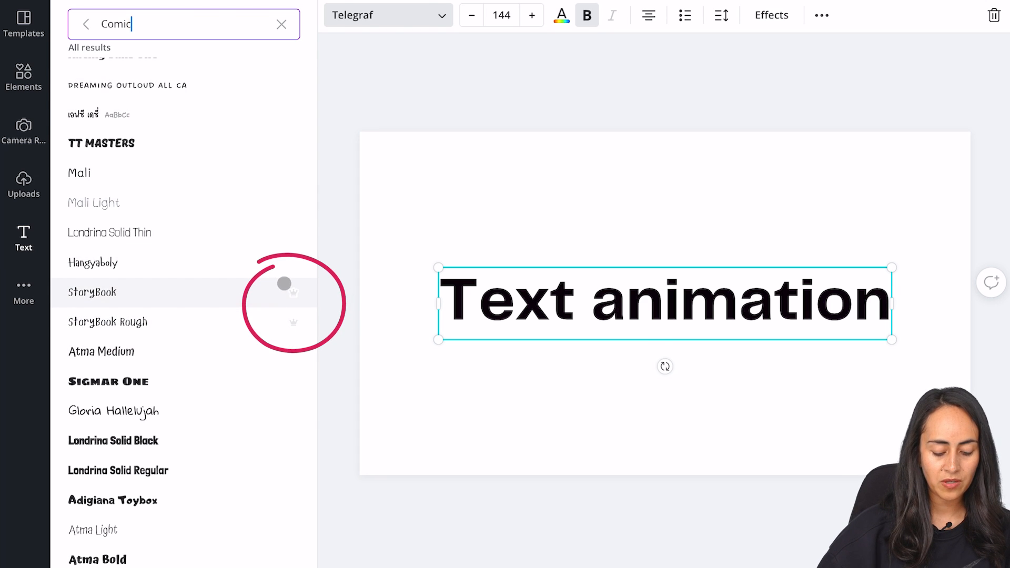
mouse_move(296, 292)
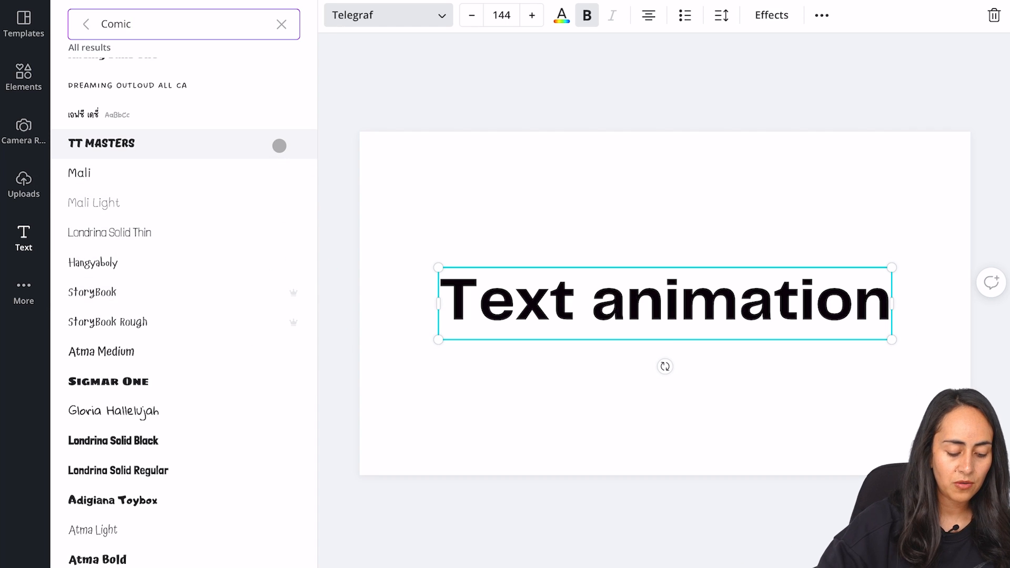
scroll(277, 151, up, 4)
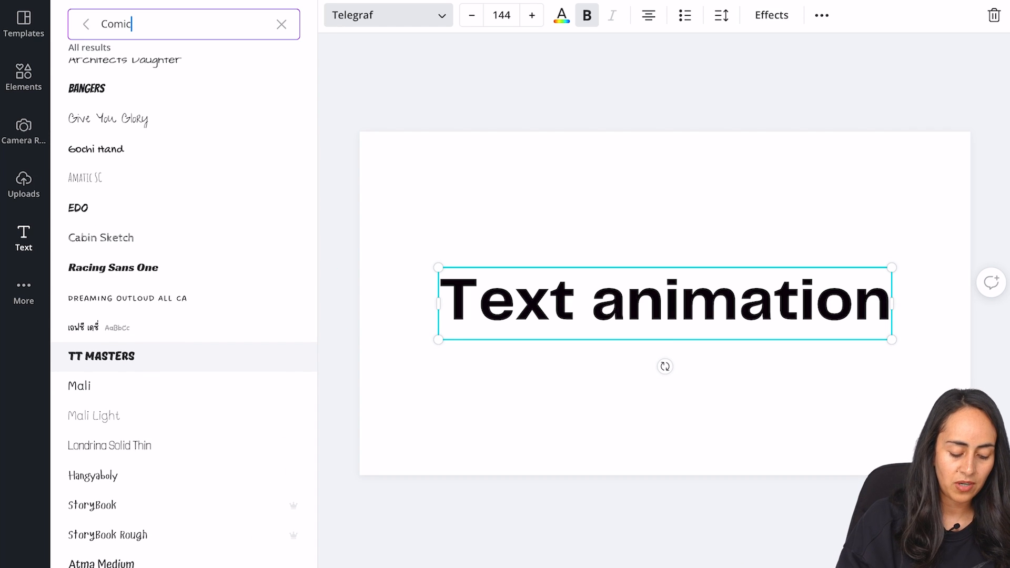
scroll(184, 294, up, 10)
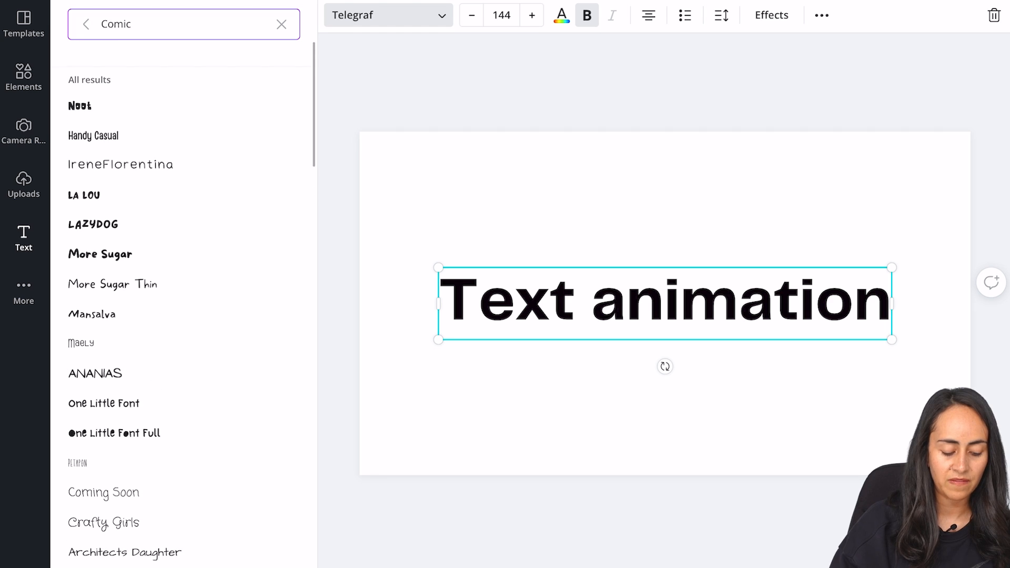
click(273, 59)
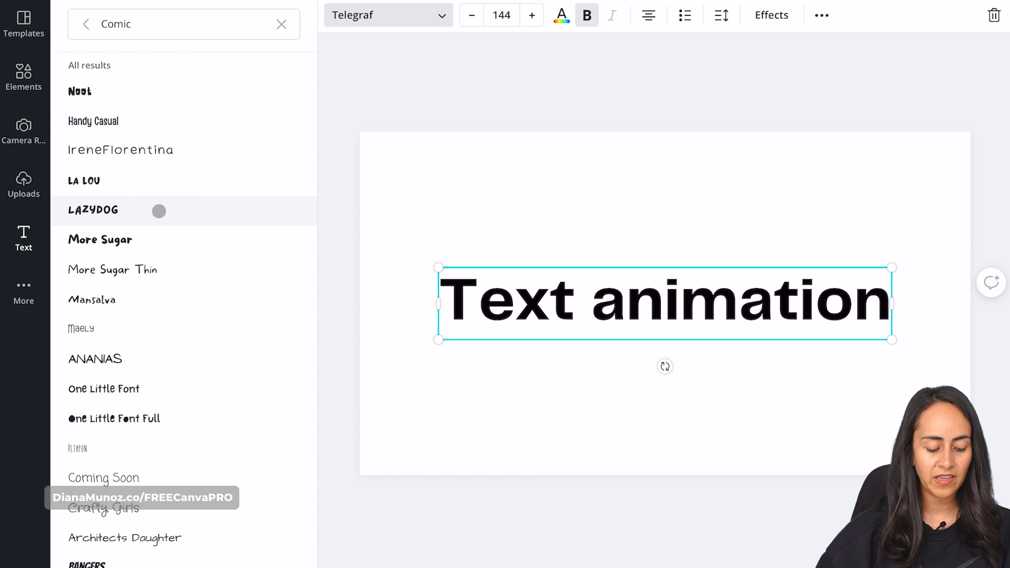
click(145, 210)
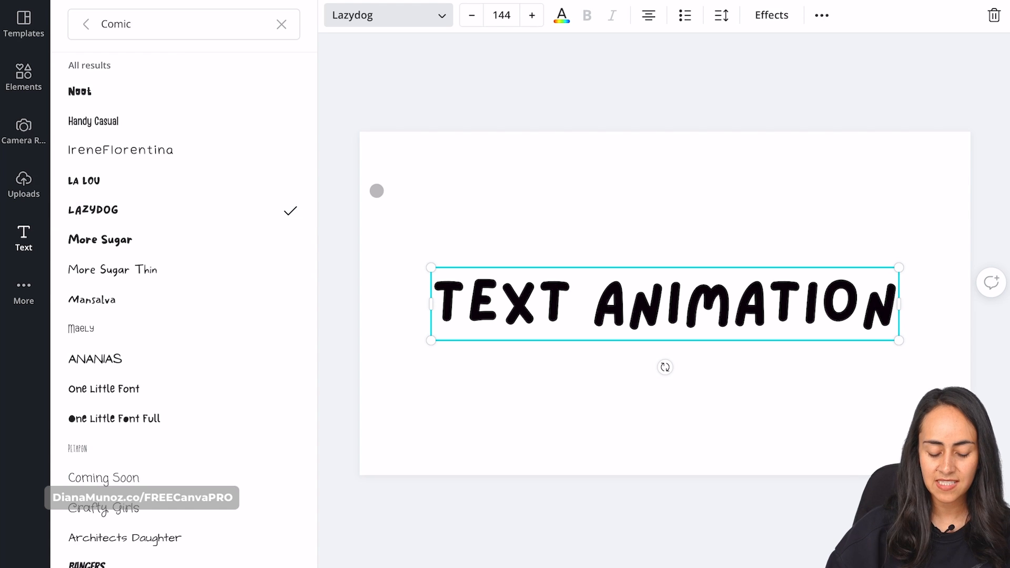
click(510, 197)
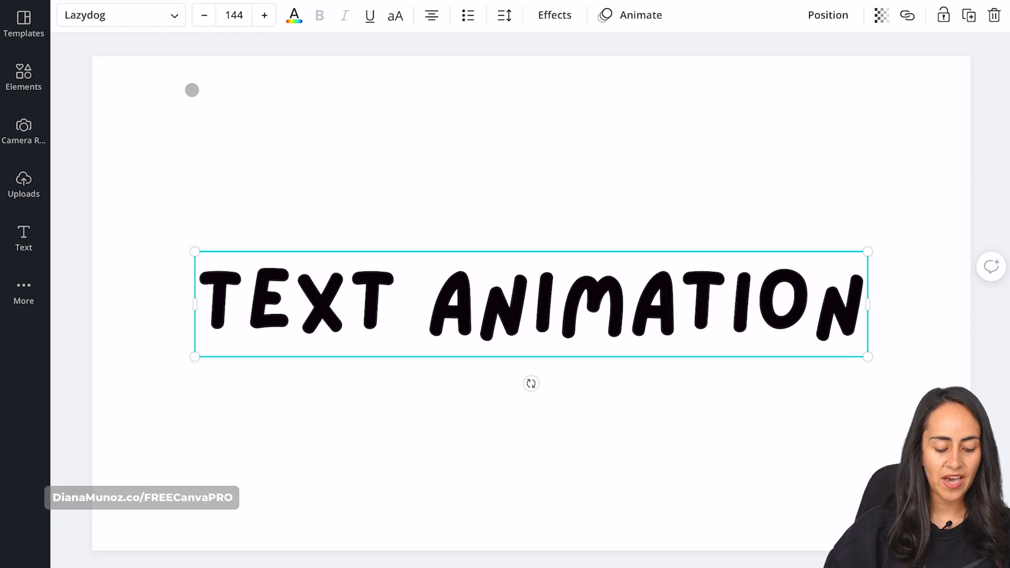
Change the page's background colour from white to medium violet-blue
click(116, 83)
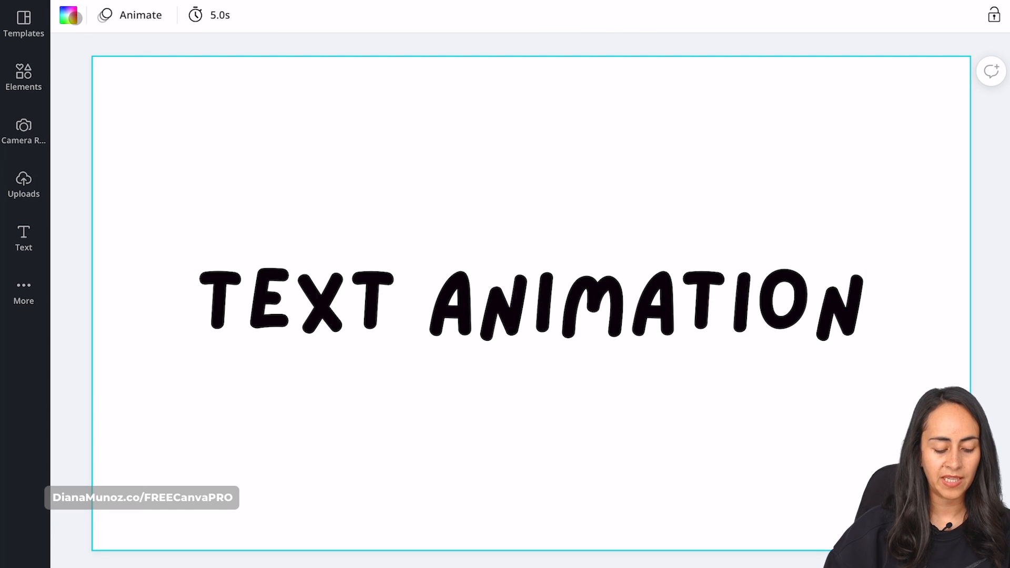
click(68, 14)
click(124, 92)
key(Escape)
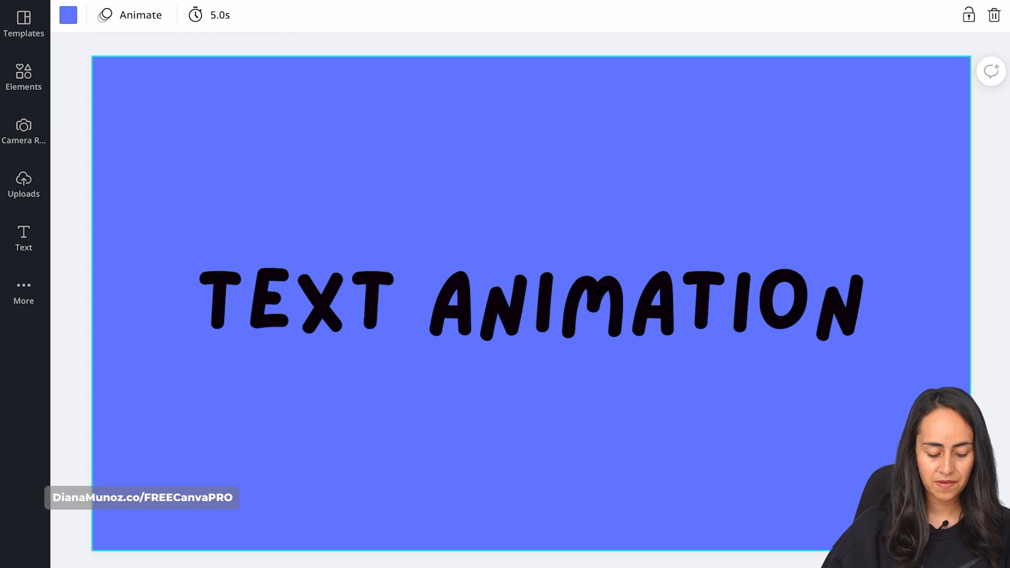
key(Escape)
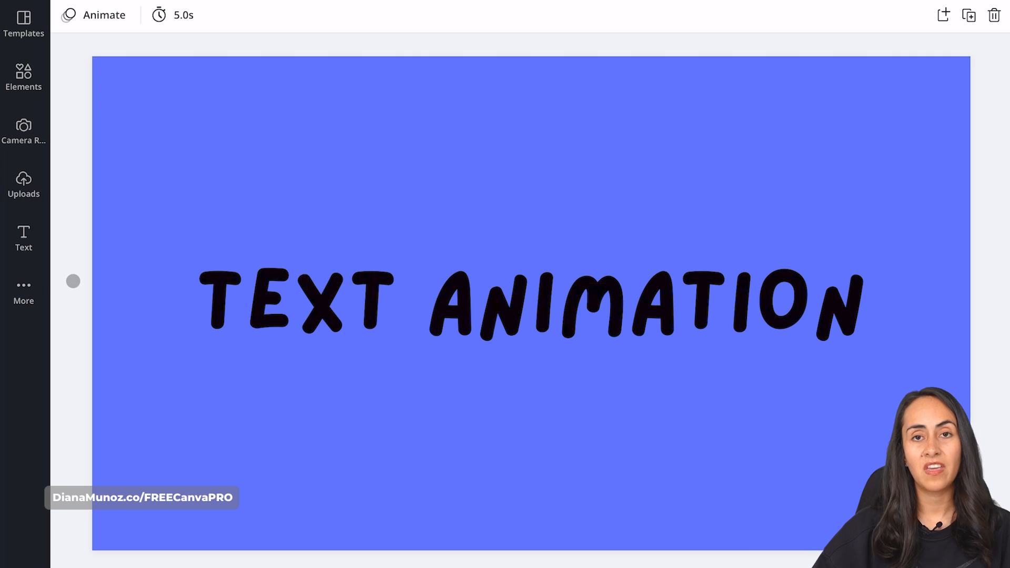
Open the Draw (Beta) app and choose the Marker brush in white for drawing on the page
click(27, 285)
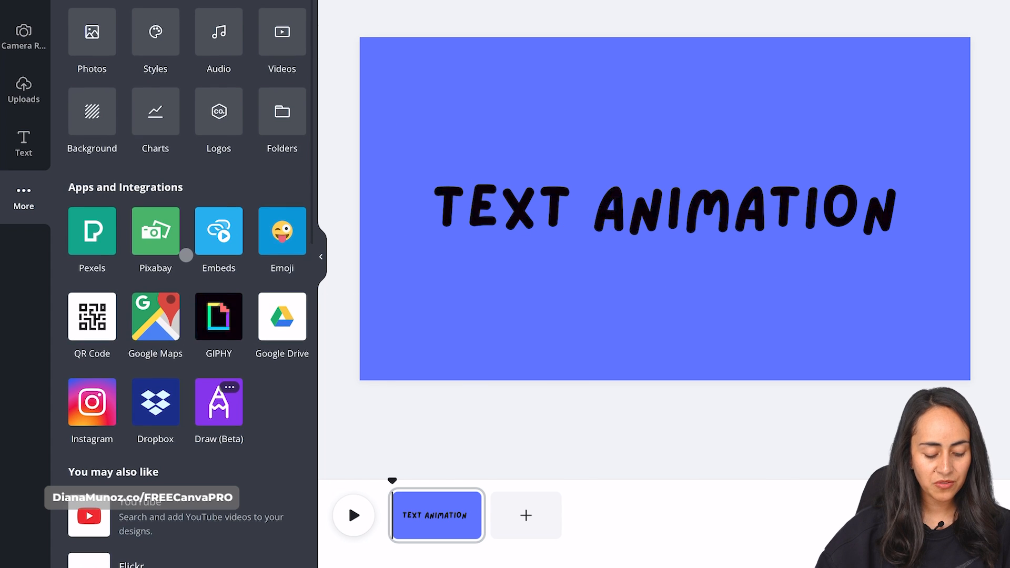
scroll(186, 255, down, 1)
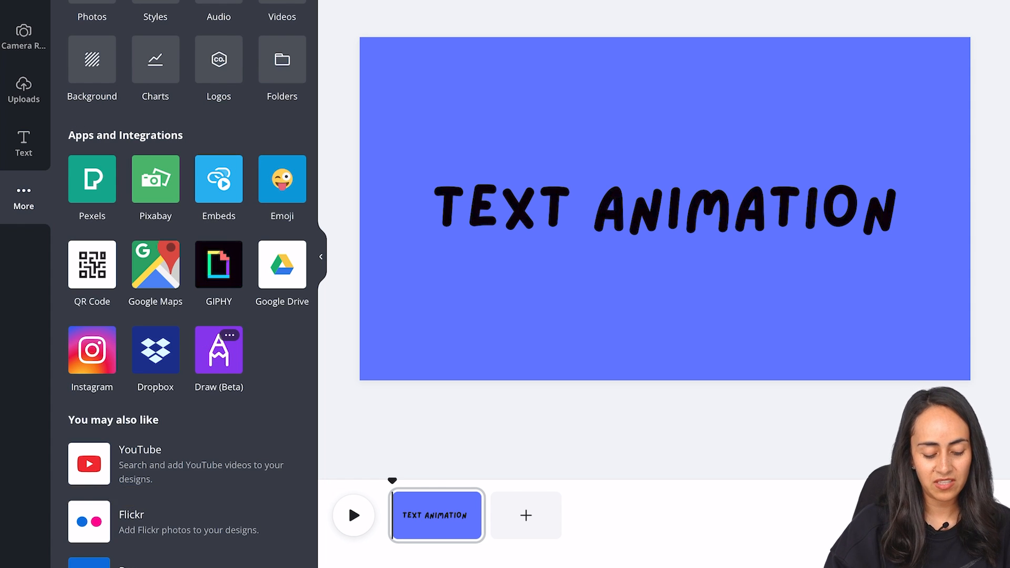
scroll(186, 284, down, 5)
scroll(186, 284, down, 5)
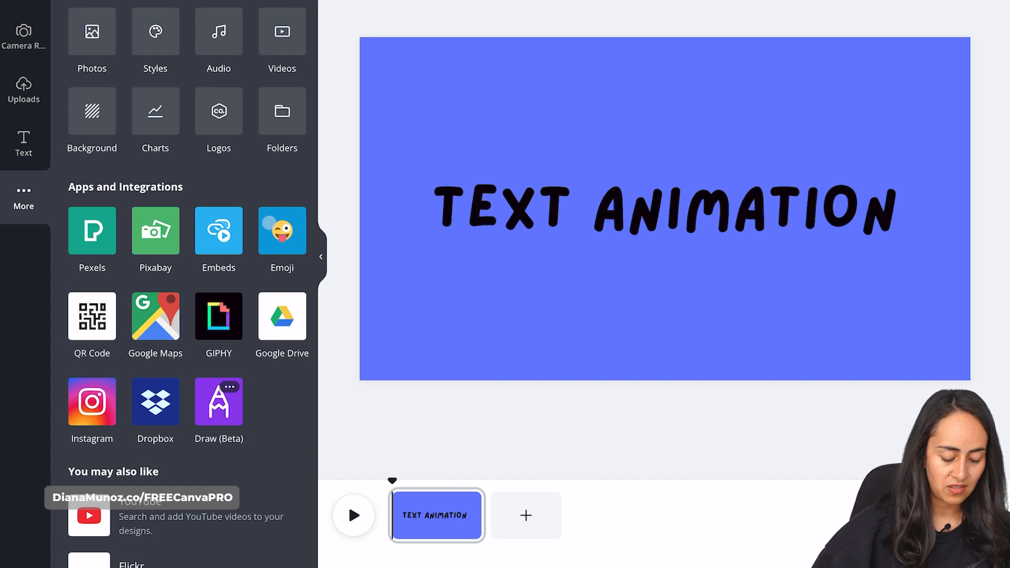
click(210, 408)
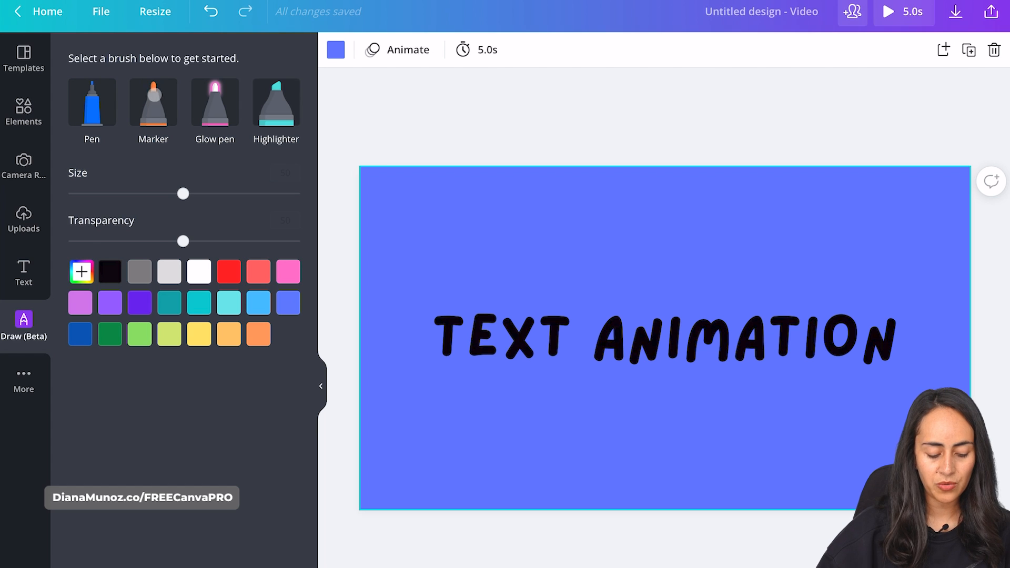
click(159, 106)
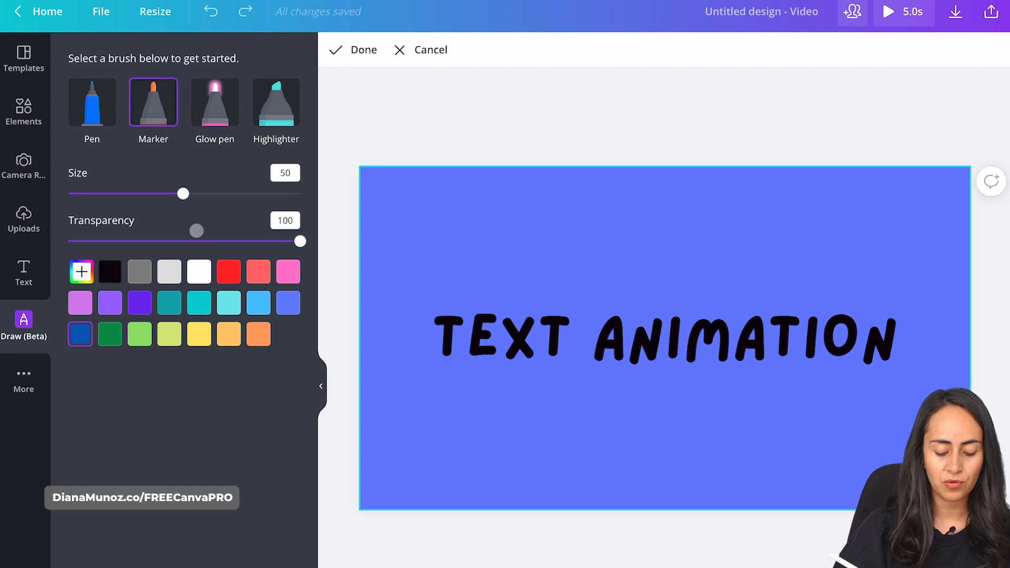
click(202, 270)
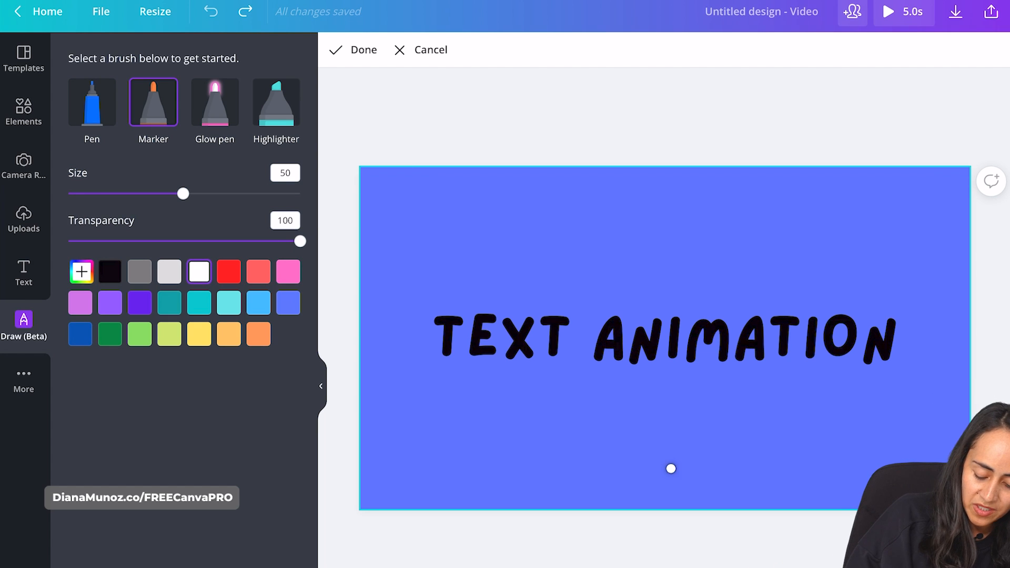
Trace all the letters of the "Text animation" heading freehand with the white marker and finish the drawing
mouse_move(434, 318)
mouse_down()
mouse_move(447, 356)
mouse_move(473, 354)
mouse_move(528, 318)
mouse_move(507, 357)
mouse_up()
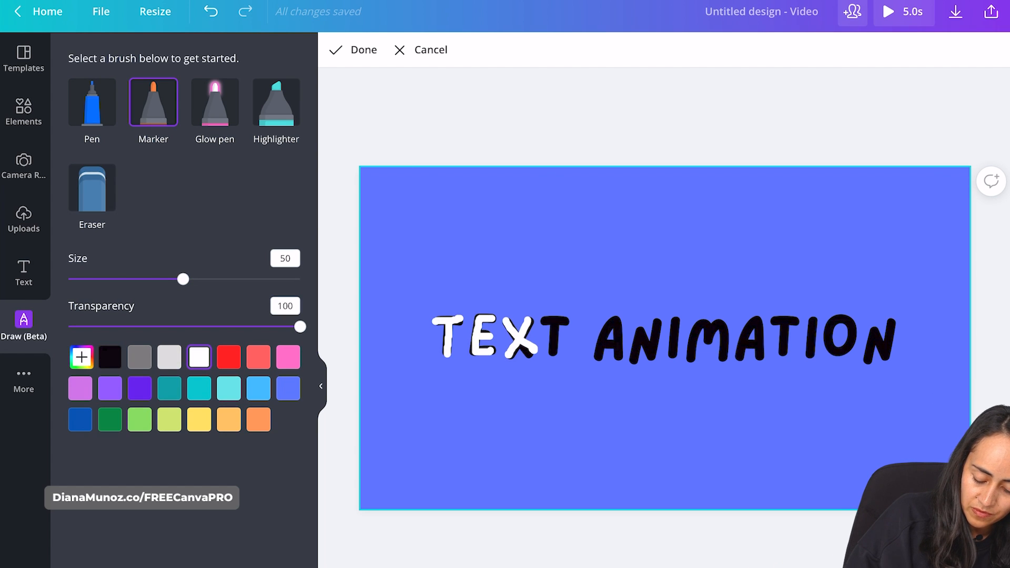
mouse_move(597, 359)
mouse_down()
mouse_move(653, 325)
mouse_move(674, 355)
mouse_move(694, 355)
mouse_move(713, 325)
mouse_move(726, 354)
mouse_move(757, 343)
mouse_up()
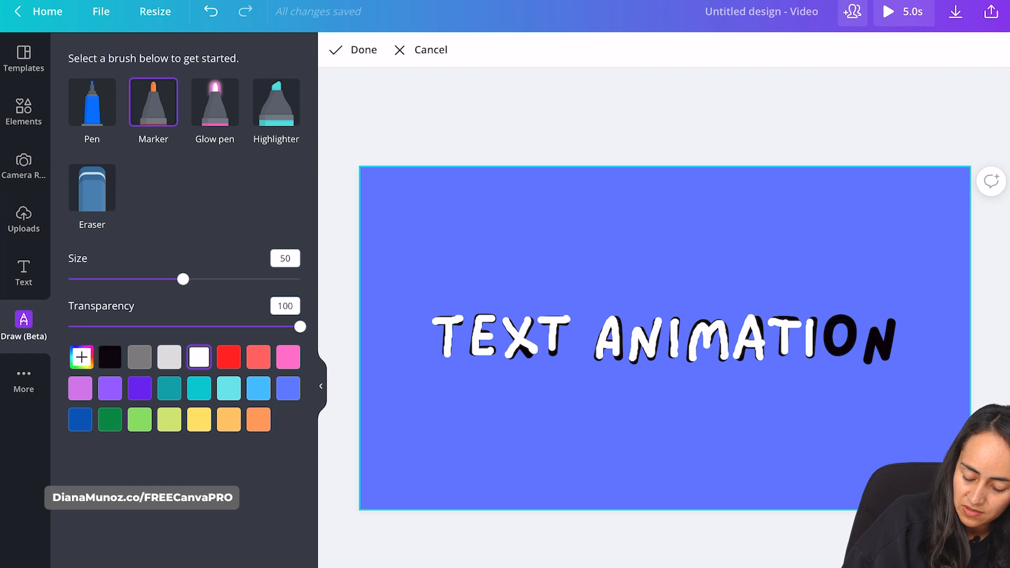
drag(840, 317, 839, 319)
drag(868, 362, 894, 320)
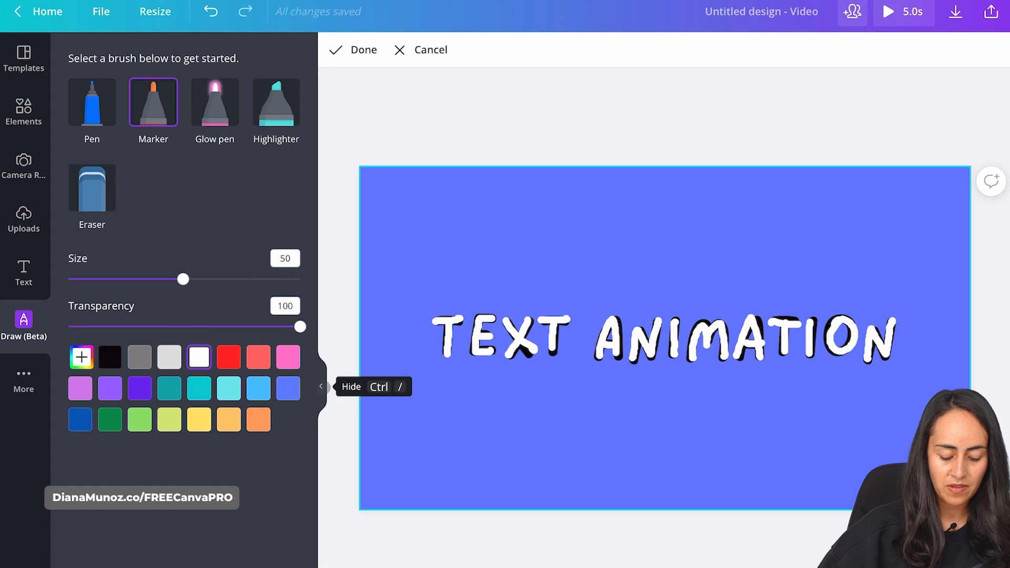
click(321, 386)
click(242, 47)
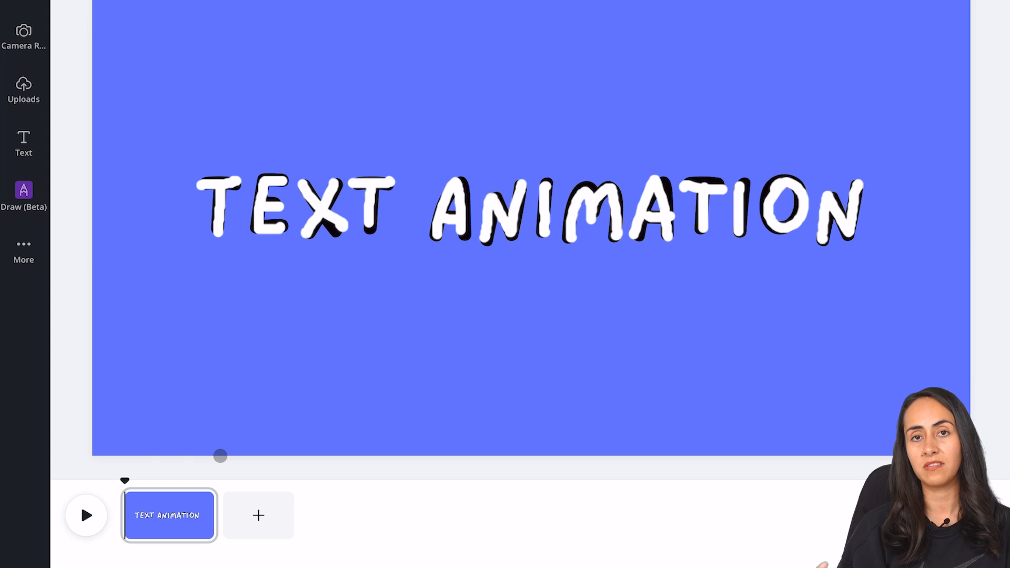
Set the page's timing to 0.1 seconds
click(181, 14)
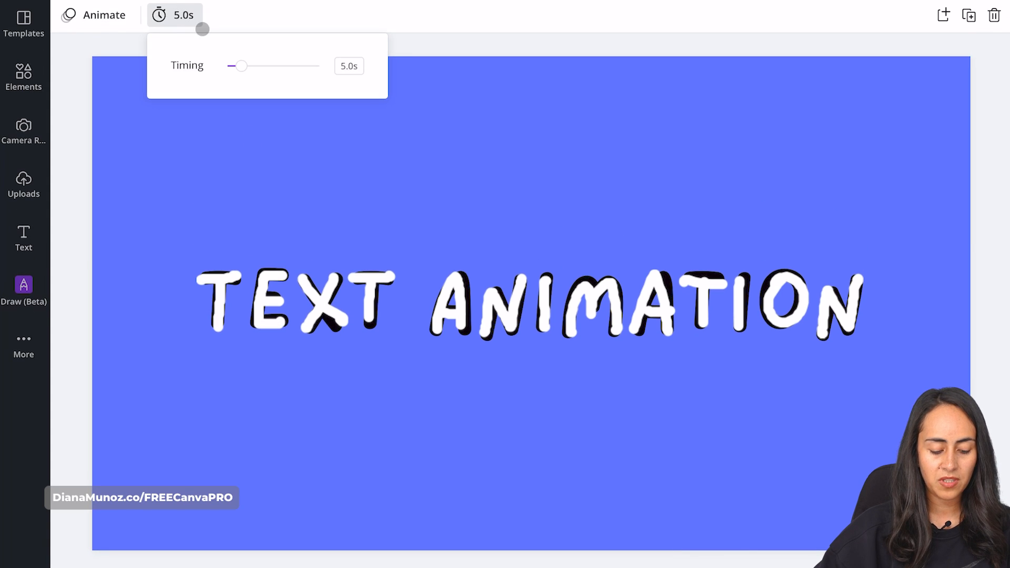
drag(241, 68, 225, 69)
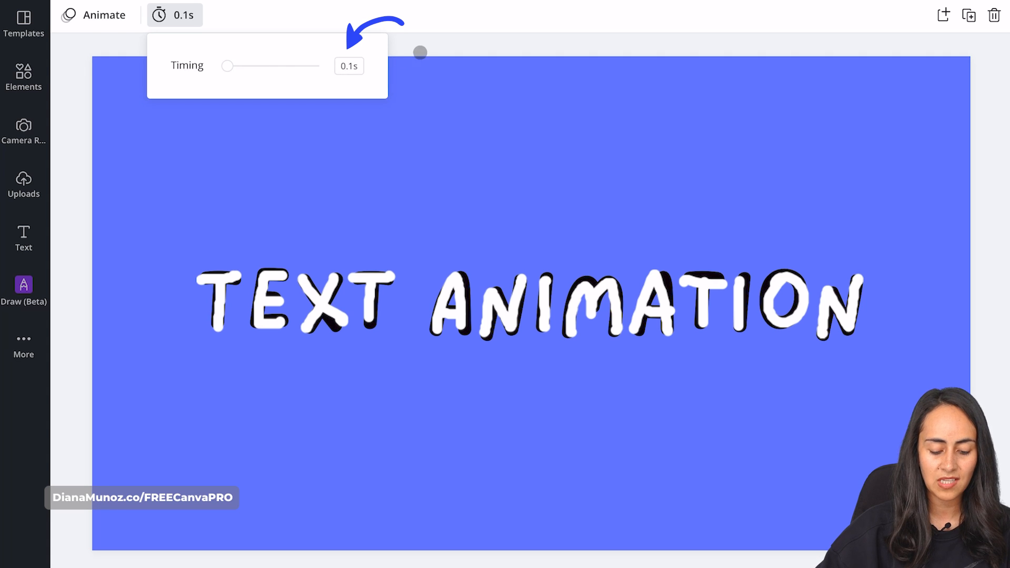
click(421, 51)
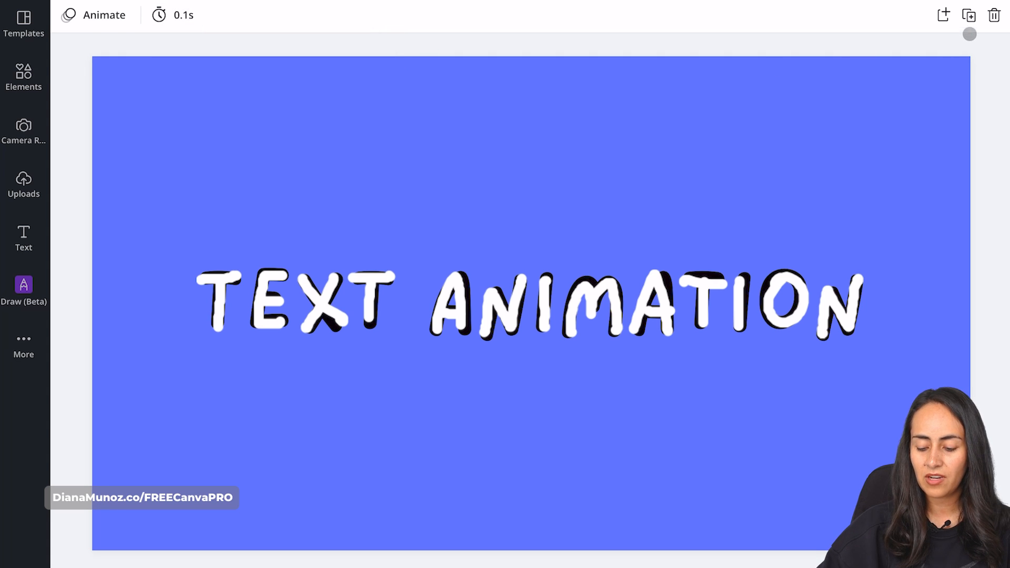
Duplicate the page and delete the white traced lettering from the second page, keeping the black heading
click(969, 16)
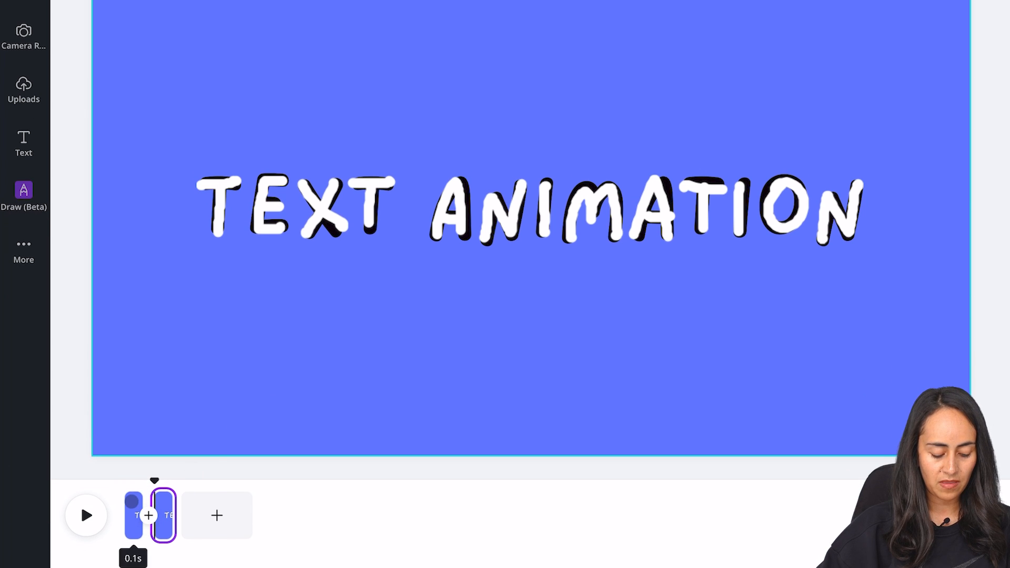
click(132, 501)
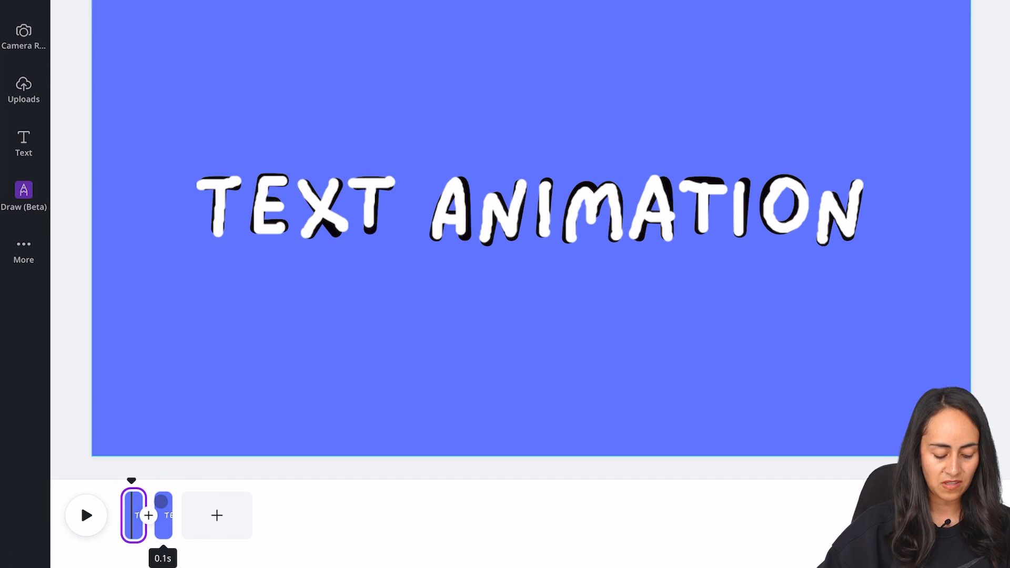
click(161, 497)
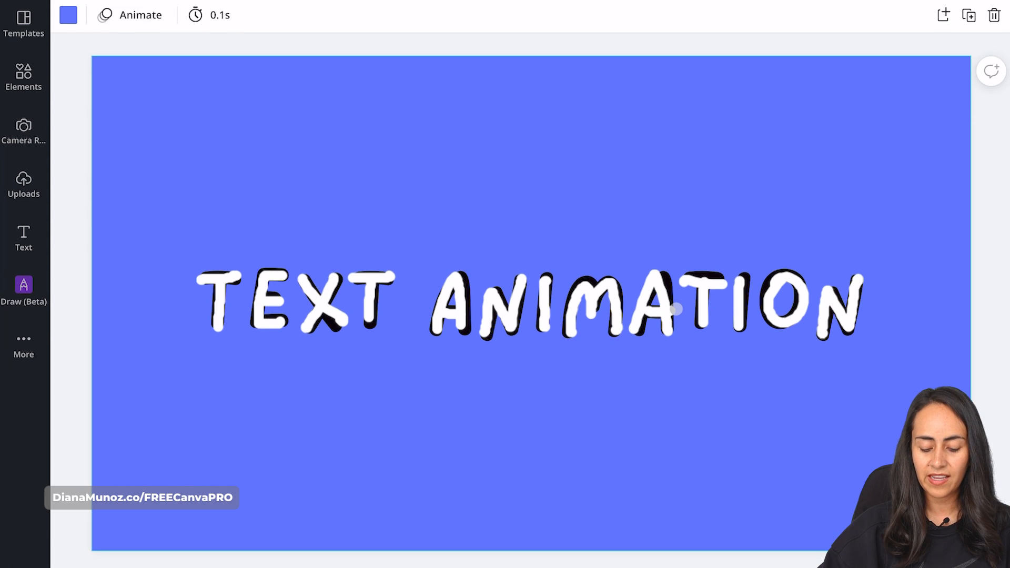
click(676, 309)
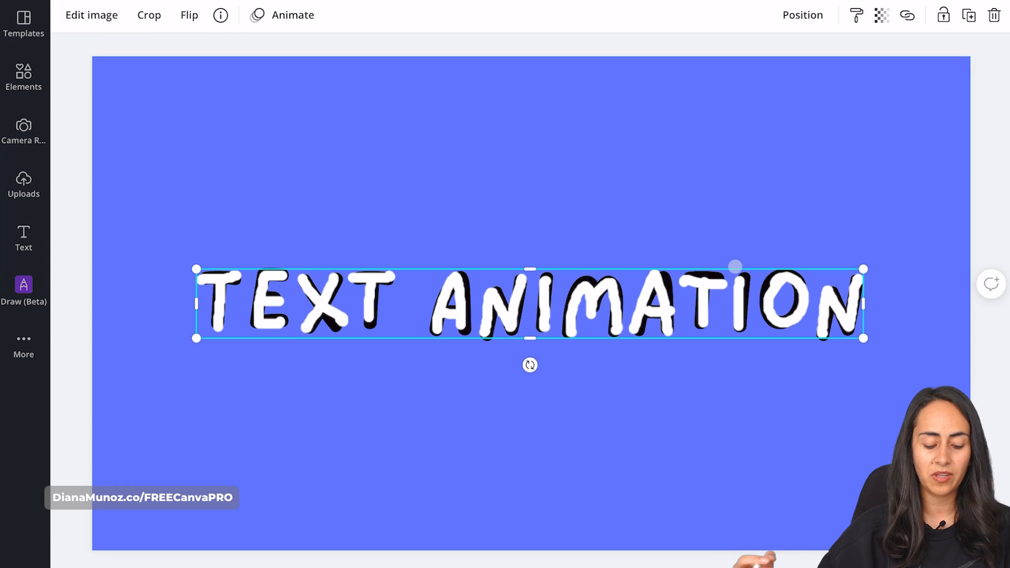
click(992, 17)
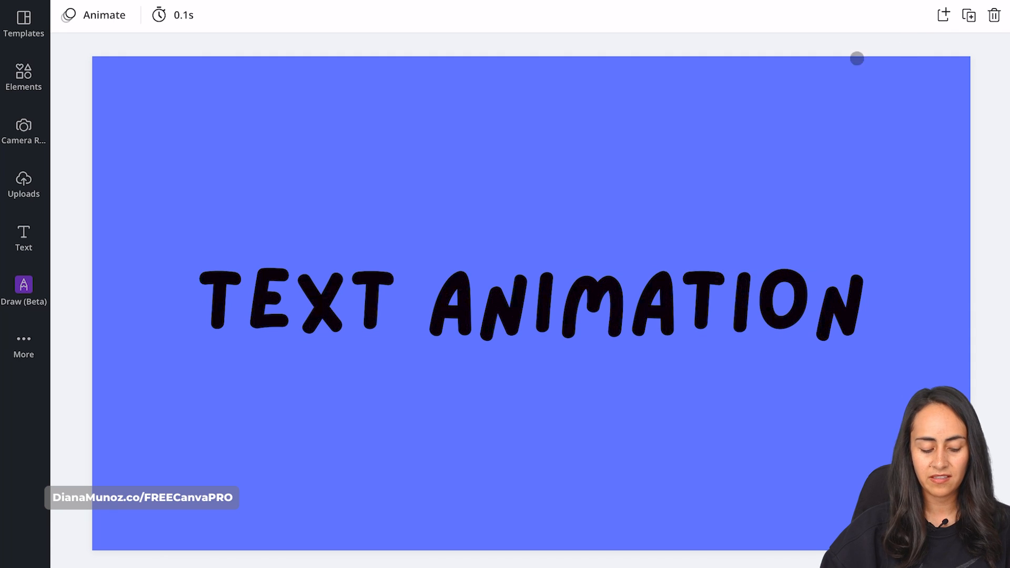
Trace the heading on the second page freehand with the white Marker brush in the Draw app and finish the drawing
click(23, 284)
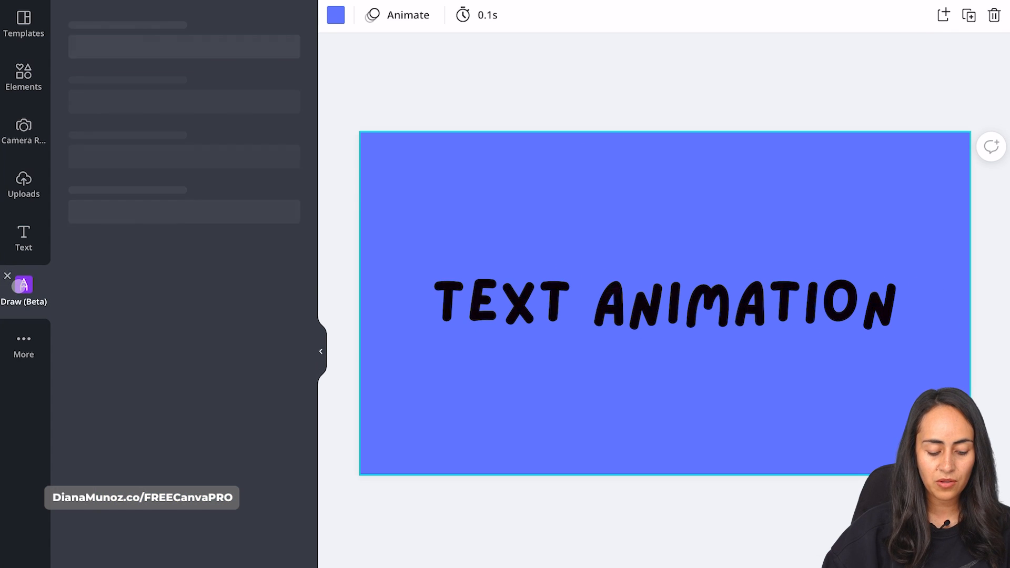
click(153, 68)
click(199, 237)
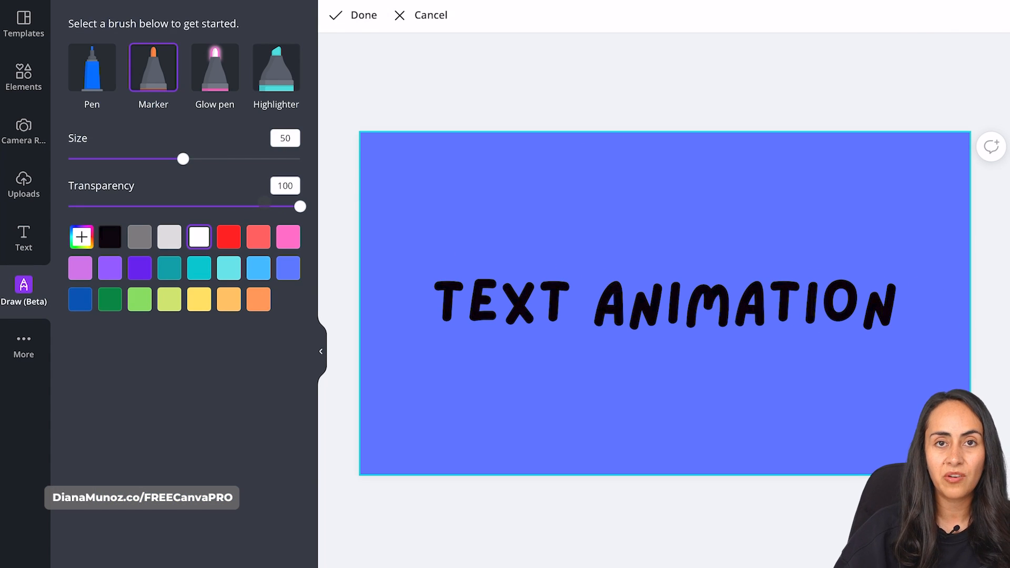
mouse_move(435, 285)
mouse_down()
mouse_move(462, 284)
mouse_move(447, 321)
mouse_up()
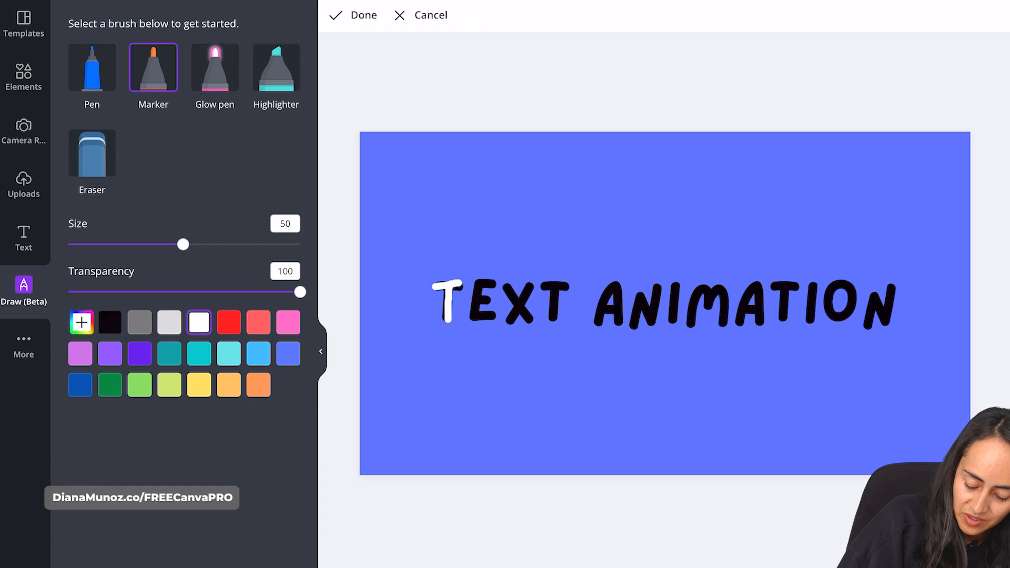
mouse_move(473, 282)
mouse_down()
mouse_move(491, 321)
mouse_move(532, 322)
mouse_up()
mouse_move(529, 285)
mouse_down()
mouse_move(518, 309)
mouse_move(552, 286)
mouse_move(613, 286)
mouse_move(617, 308)
mouse_move(634, 314)
mouse_move(659, 288)
mouse_move(690, 322)
mouse_move(715, 287)
mouse_move(726, 316)
mouse_move(758, 306)
mouse_move(761, 320)
mouse_move(797, 287)
mouse_move(785, 316)
mouse_move(812, 318)
mouse_move(837, 284)
mouse_move(871, 297)
mouse_move(894, 287)
mouse_up()
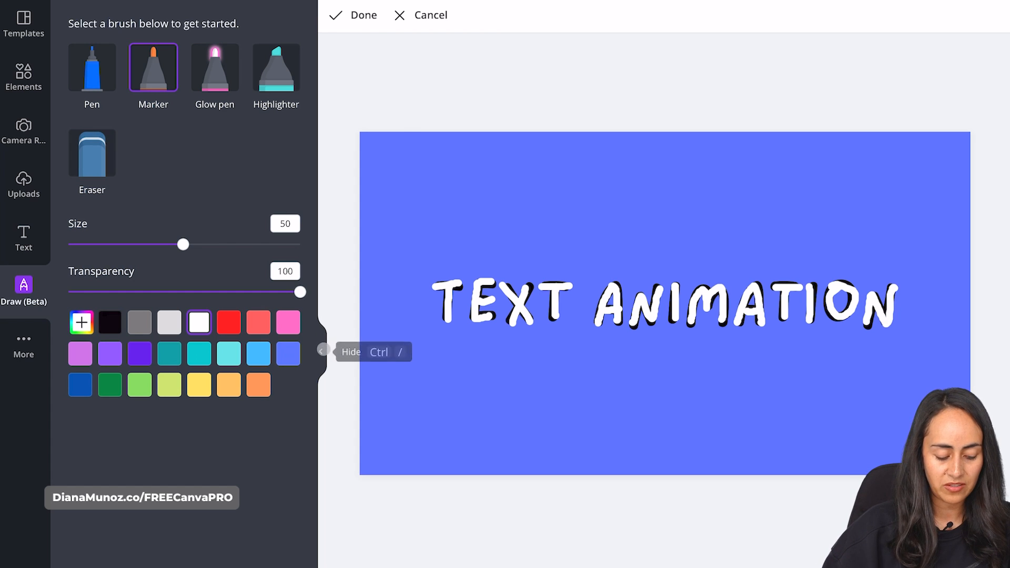
click(320, 342)
click(210, 347)
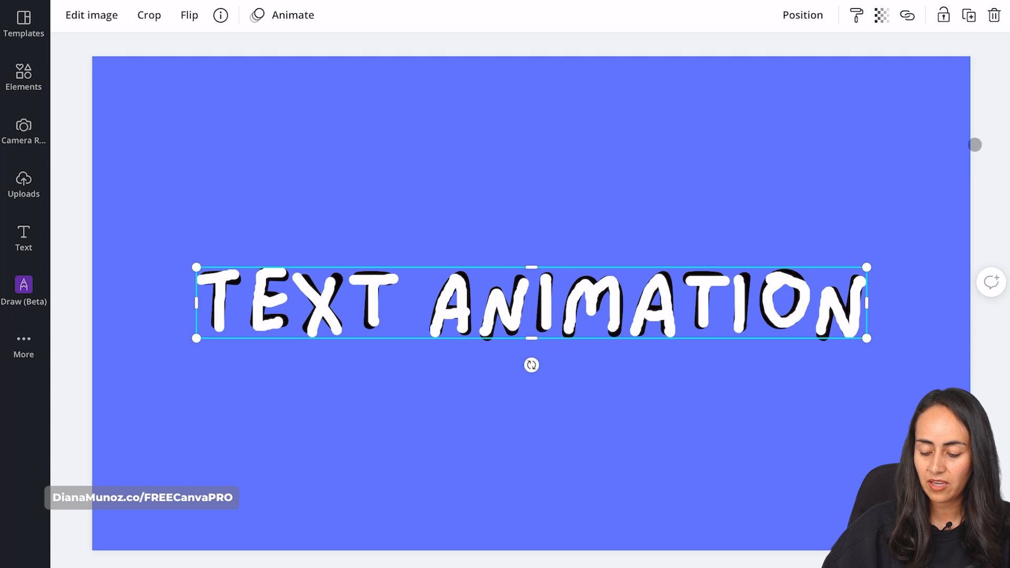
Duplicate the second page and delete the white traced lettering from the third page
click(985, 109)
click(968, 19)
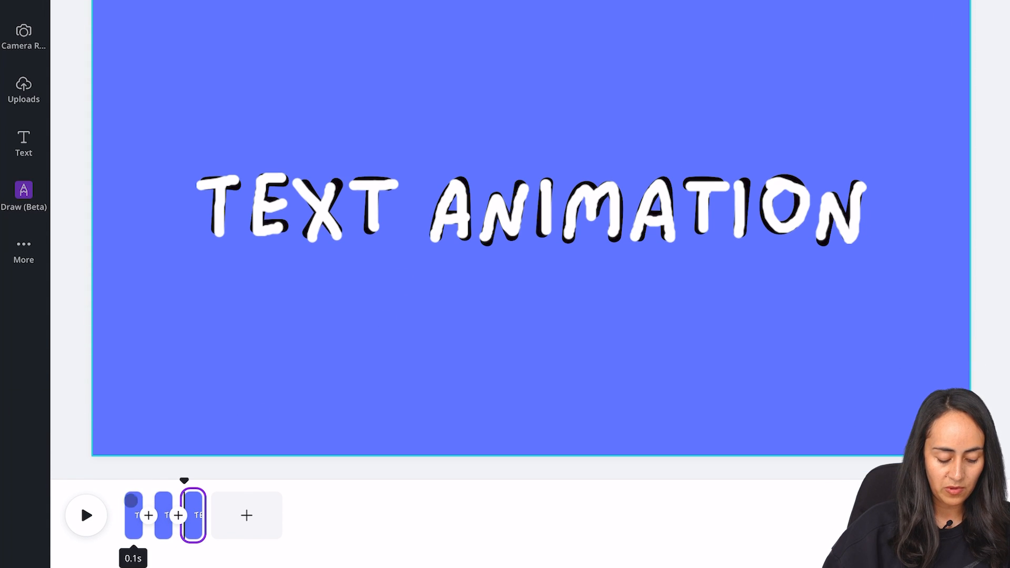
click(670, 209)
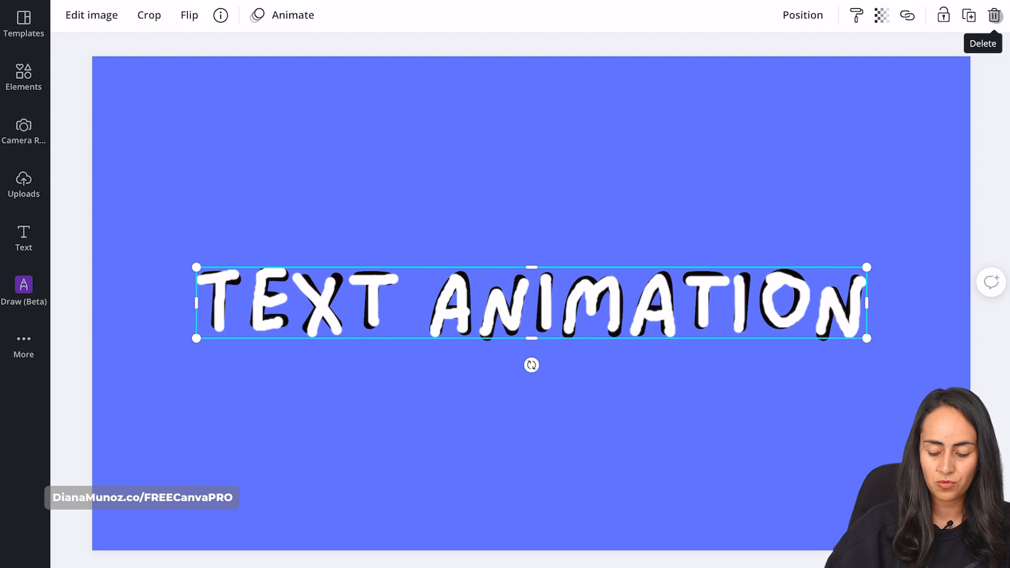
click(994, 16)
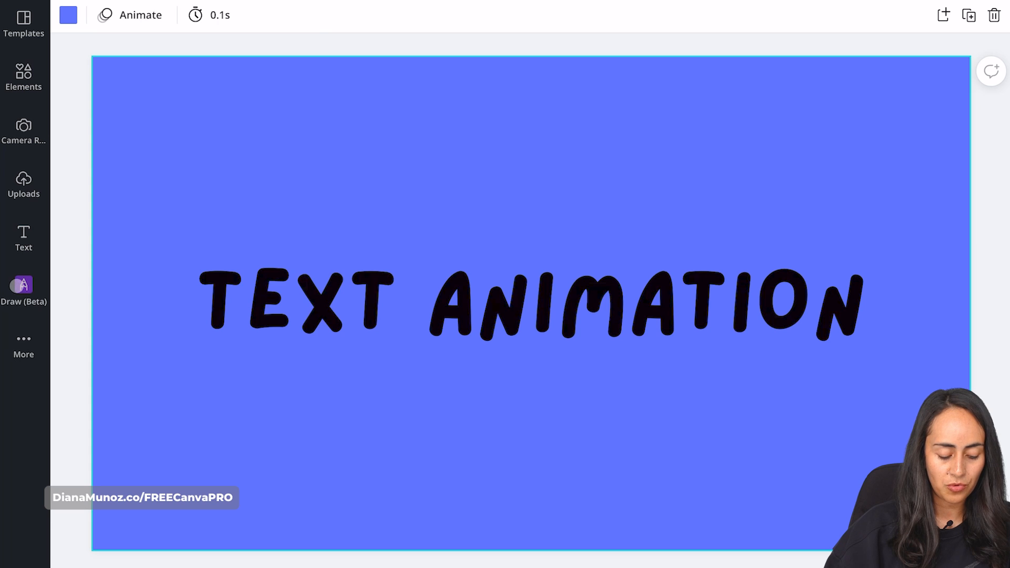
Trace every letter of the heading on the third page with the Marker brush in white and finish the drawing
click(19, 286)
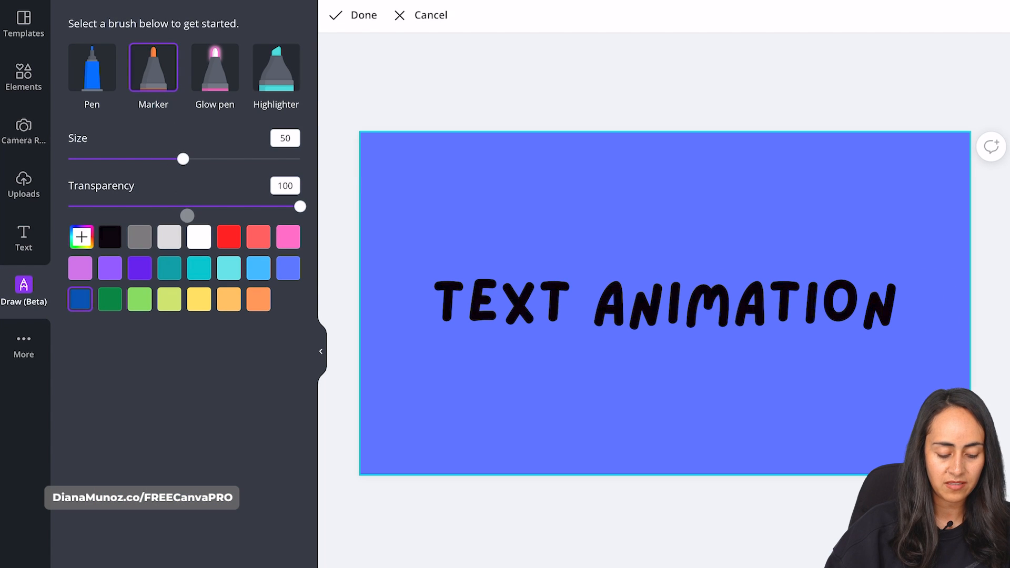
click(199, 237)
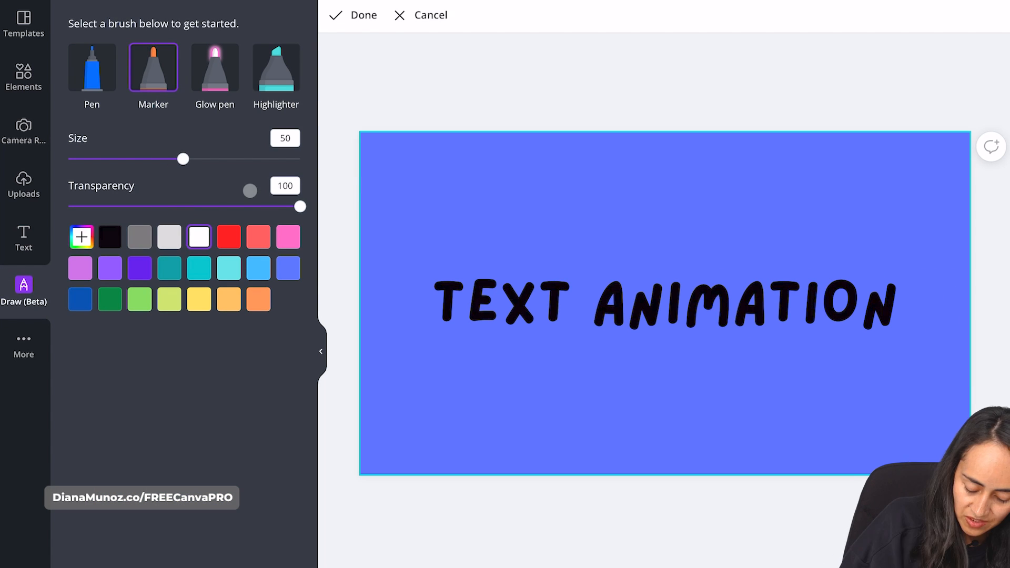
mouse_move(435, 287)
mouse_down()
mouse_move(470, 286)
mouse_move(448, 318)
mouse_up()
mouse_move(493, 284)
mouse_down()
mouse_move(495, 318)
mouse_move(492, 300)
mouse_up()
mouse_move(502, 286)
mouse_down()
mouse_move(530, 314)
mouse_move(509, 323)
mouse_up()
drag(542, 287, 553, 318)
mouse_move(597, 324)
mouse_down()
mouse_move(618, 290)
mouse_move(629, 323)
mouse_up()
mouse_move(628, 323)
mouse_down()
mouse_move(675, 284)
mouse_move(672, 321)
mouse_up()
mouse_move(689, 323)
mouse_down()
mouse_move(724, 321)
mouse_move(759, 322)
mouse_up()
drag(743, 309, 759, 307)
mouse_move(774, 288)
mouse_down()
mouse_move(796, 287)
mouse_move(780, 319)
mouse_up()
drag(811, 287, 809, 317)
mouse_move(853, 293)
mouse_down()
mouse_move(833, 294)
mouse_move(852, 291)
mouse_up()
drag(869, 324, 892, 287)
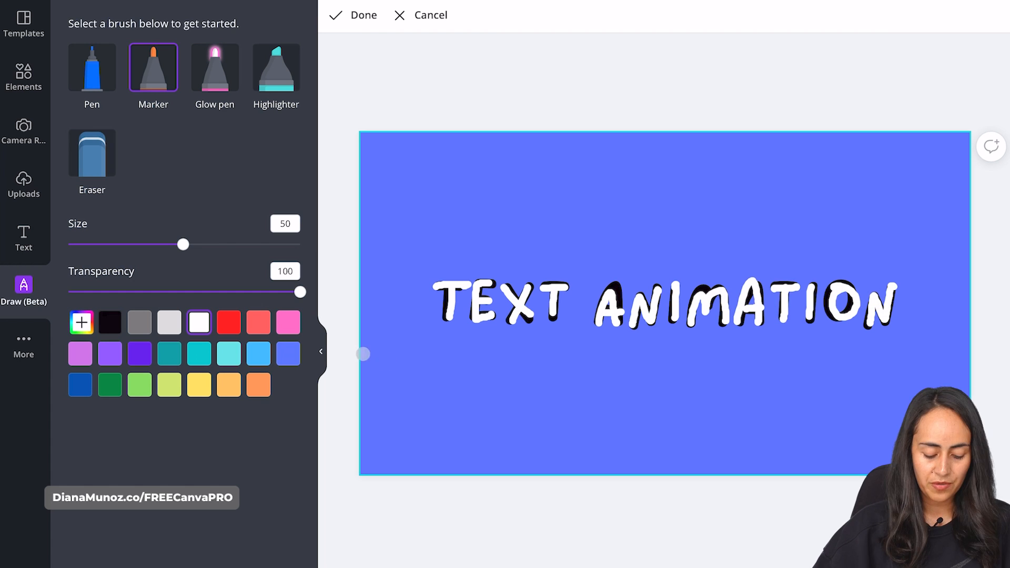
click(321, 351)
click(356, 379)
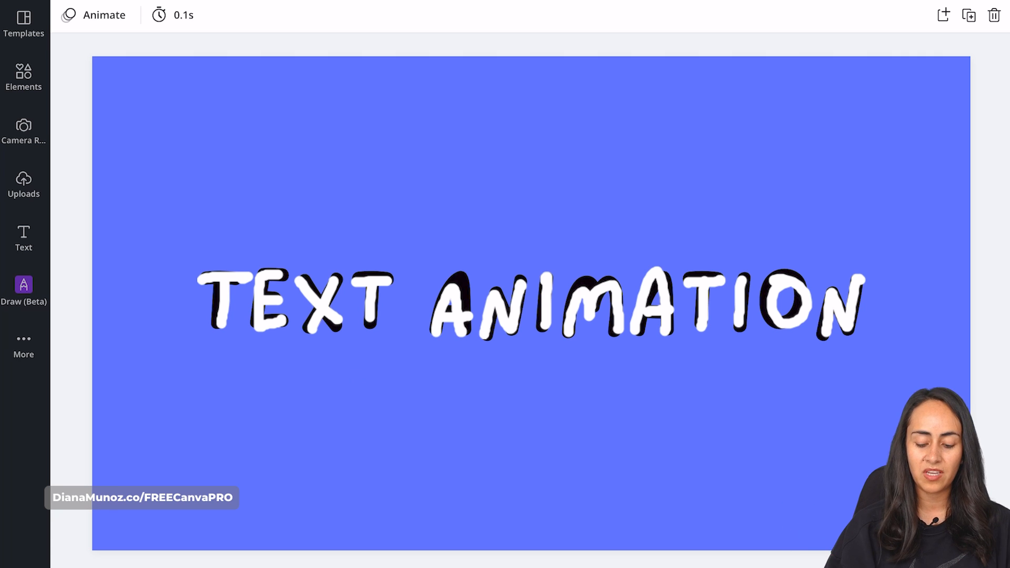
Delete the black Lazydog heading behind the white drawing on the third, second and first pages
click(531, 303)
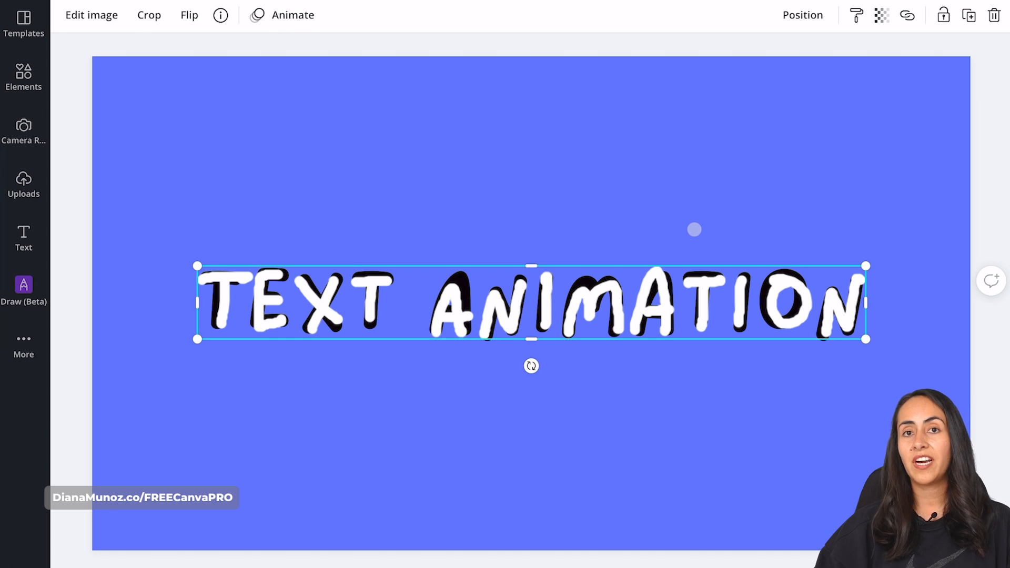
click(724, 242)
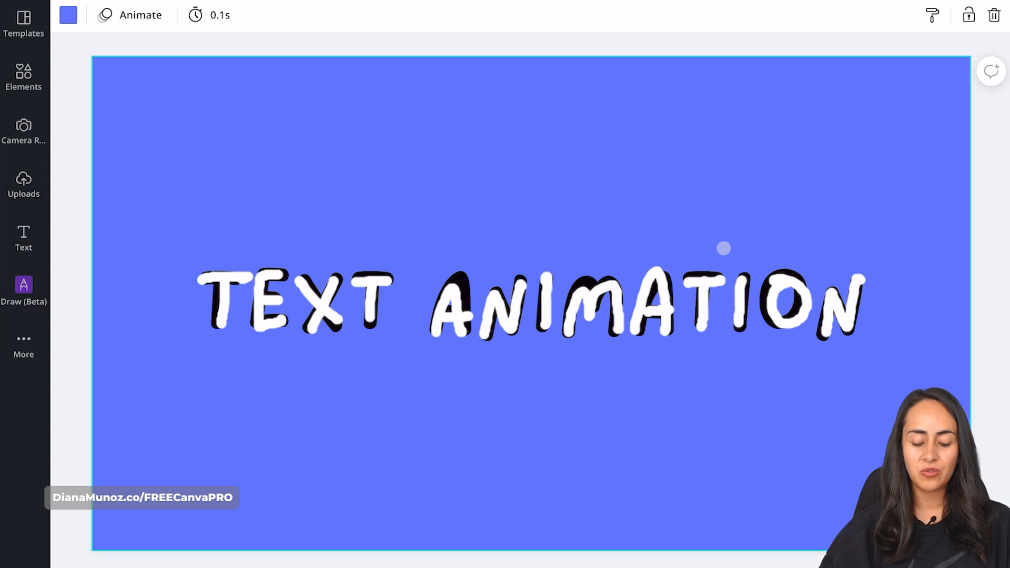
click(723, 252)
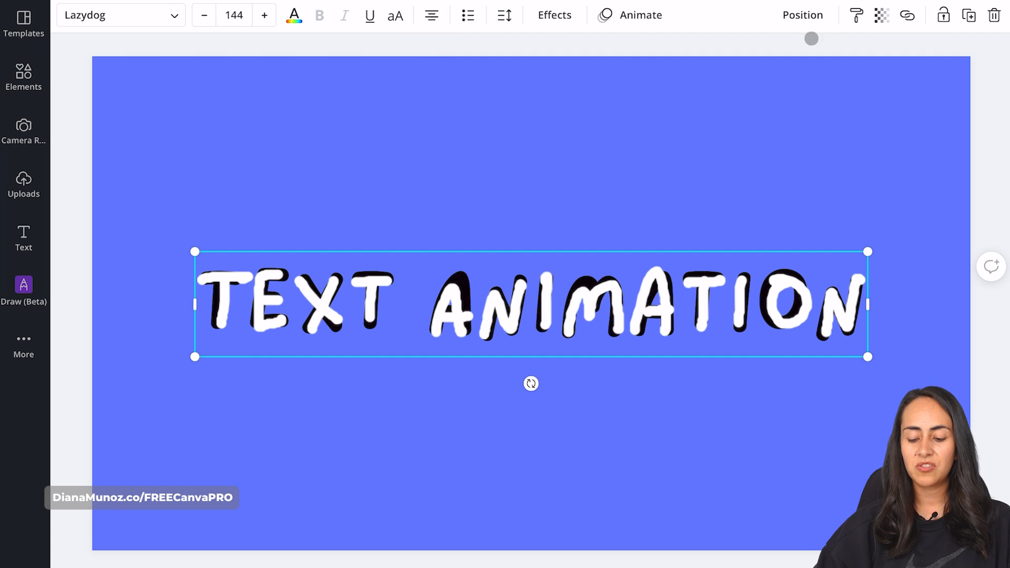
click(994, 16)
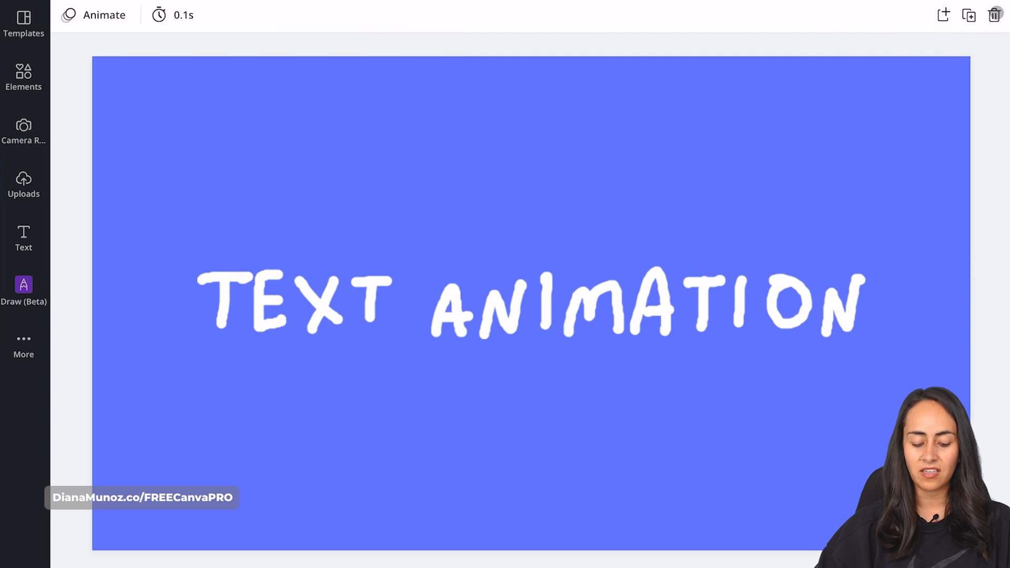
click(163, 530)
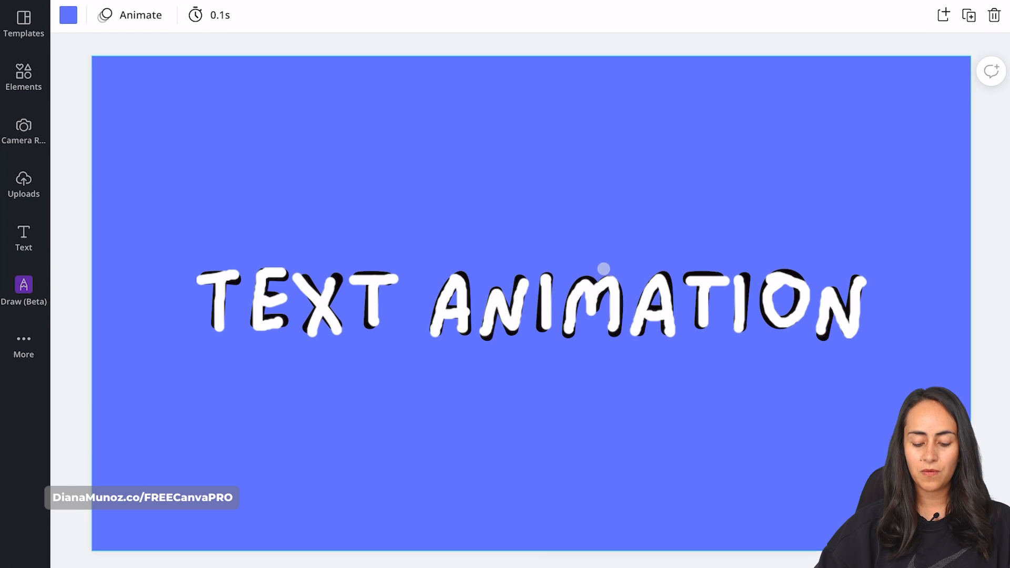
click(605, 161)
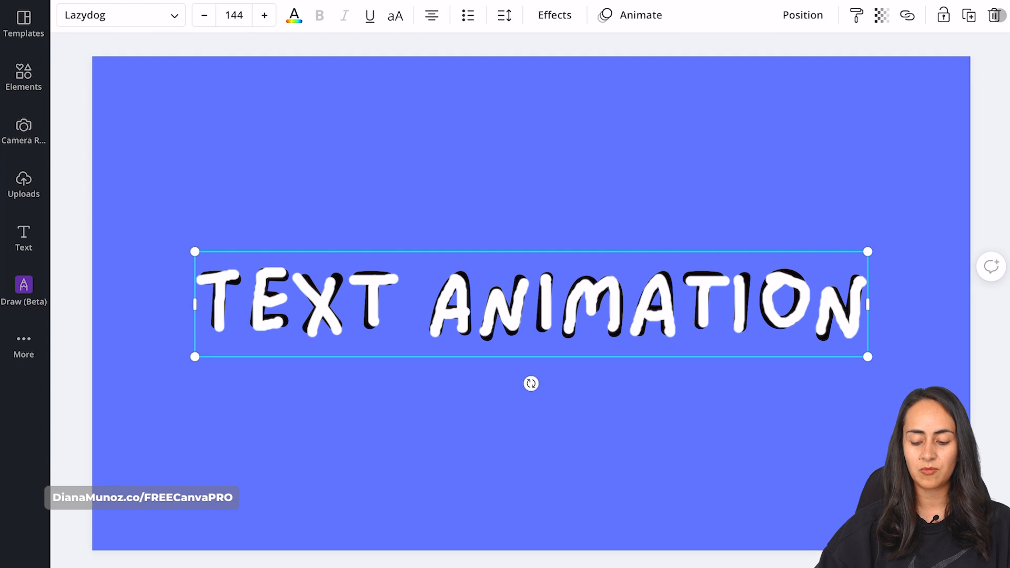
click(994, 16)
click(135, 514)
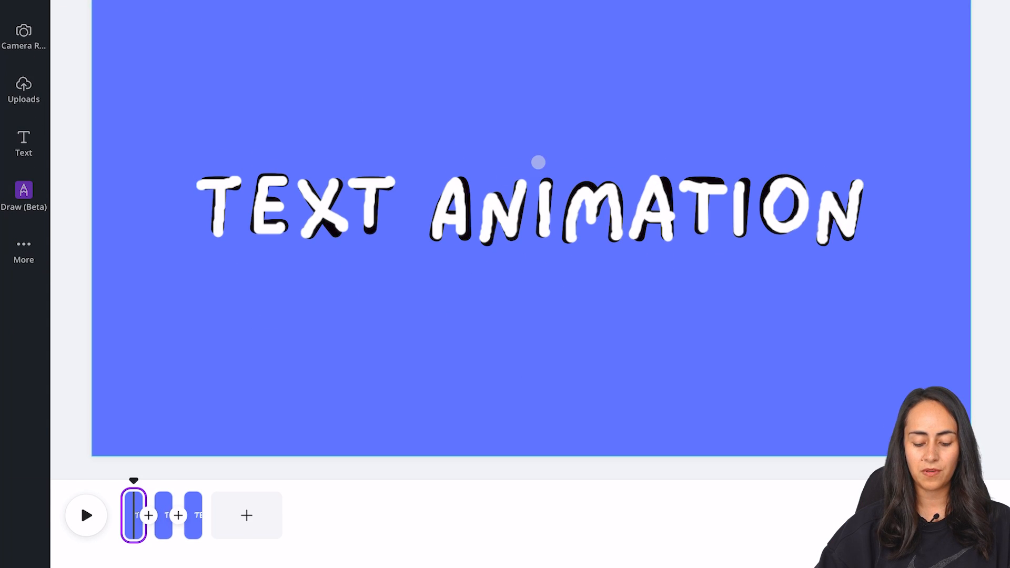
click(538, 163)
click(994, 16)
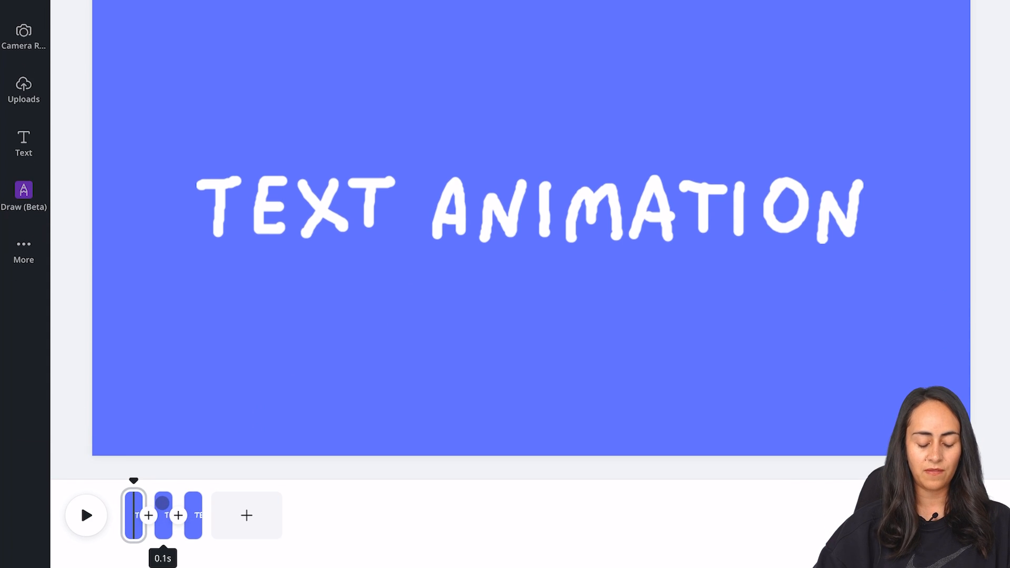
Step through the three pages repeatedly to compare their hand-drawn lettering
click(163, 502)
click(189, 497)
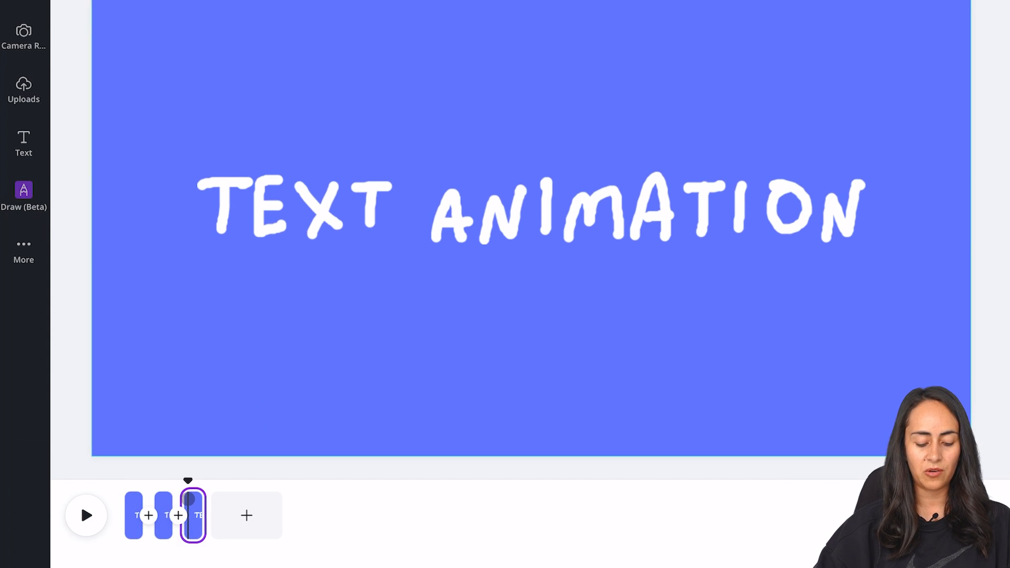
click(136, 497)
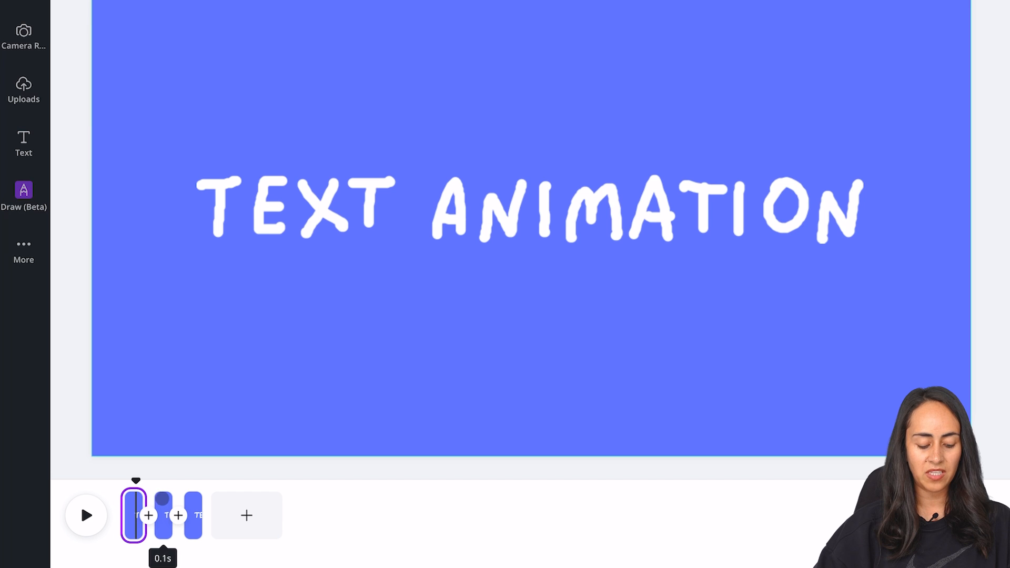
click(163, 497)
click(190, 498)
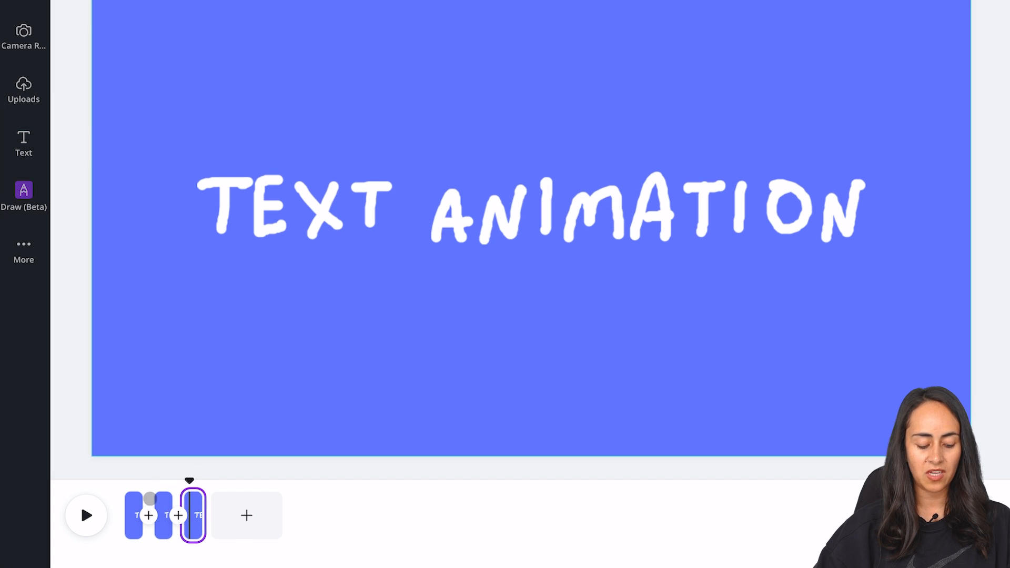
Download the text animation as a GIF file with all three pages included
click(135, 513)
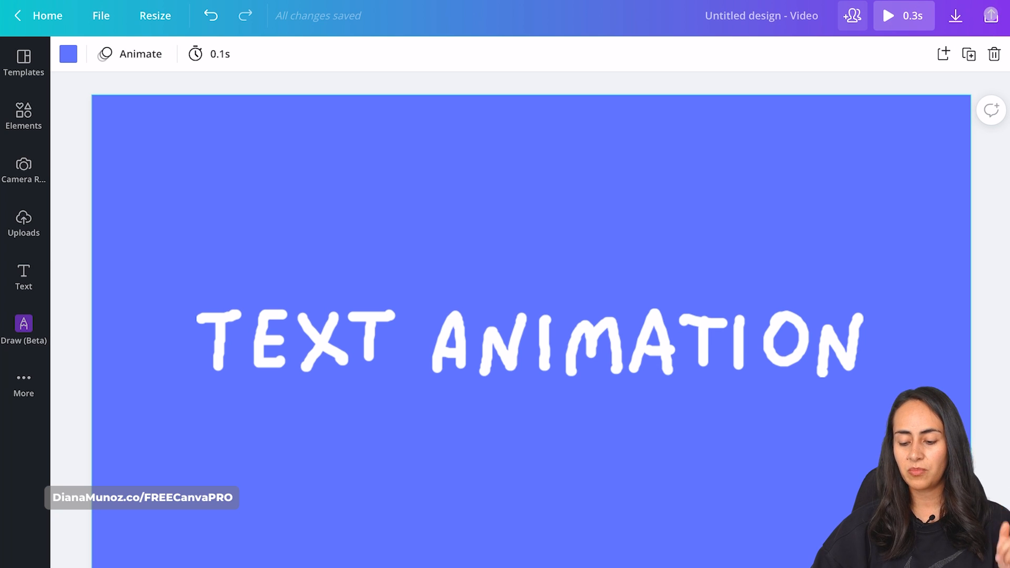
click(991, 15)
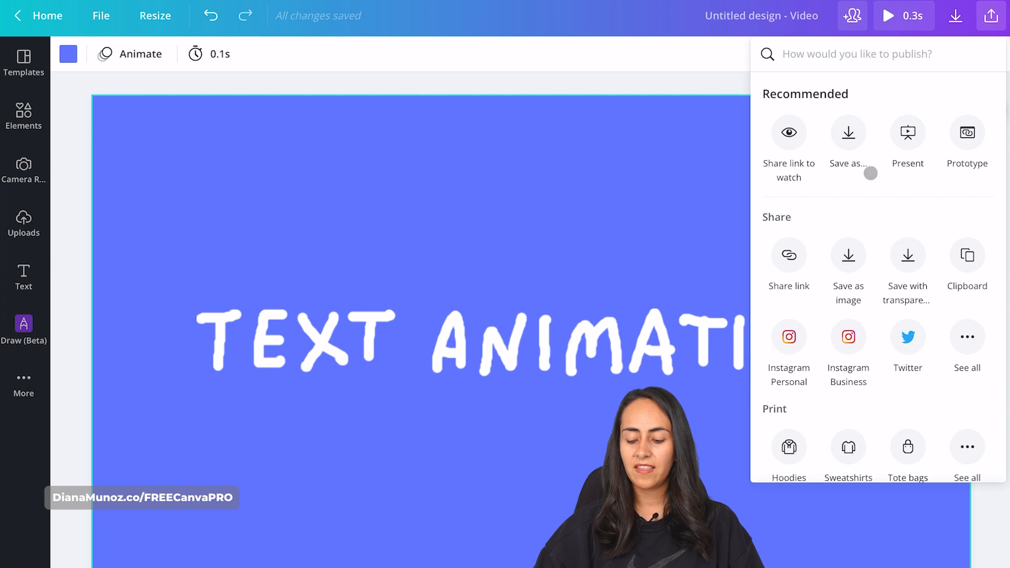
click(850, 152)
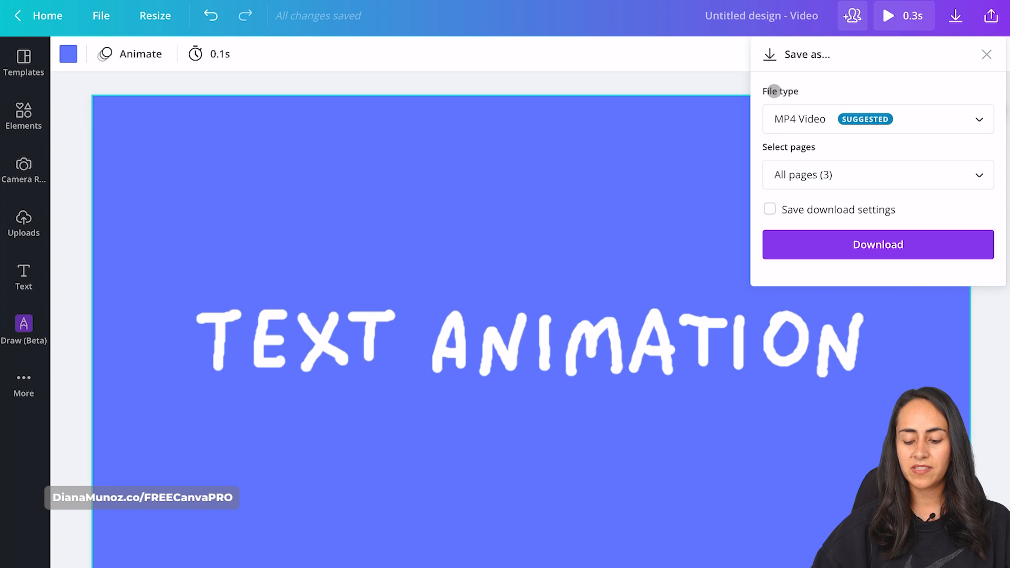
click(794, 113)
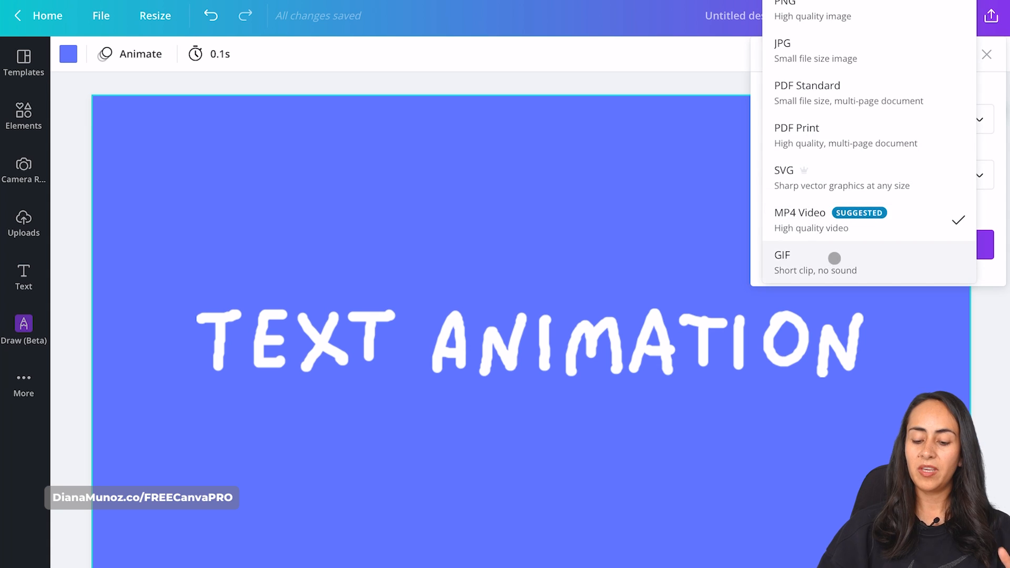
click(835, 259)
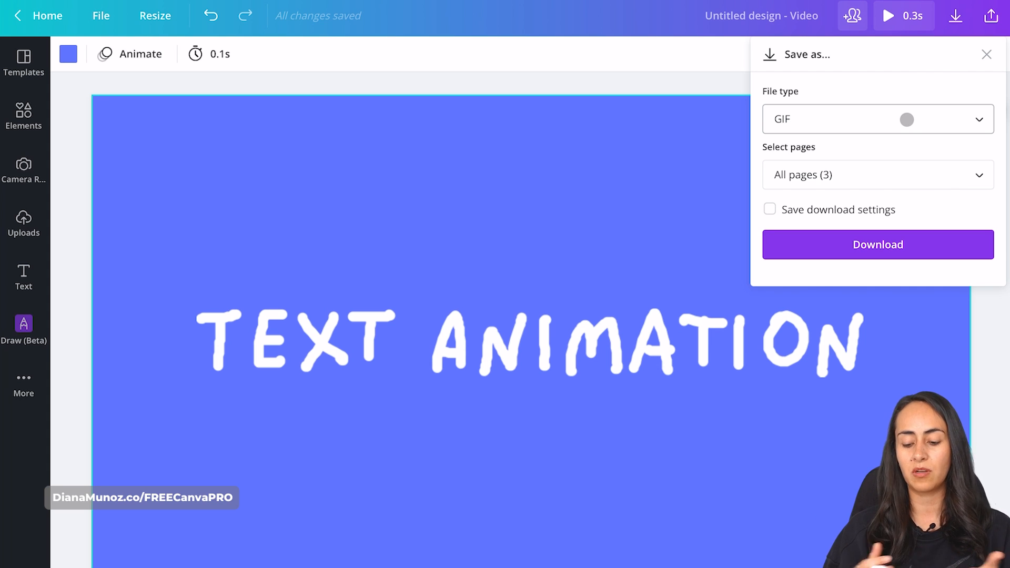
click(845, 181)
click(976, 216)
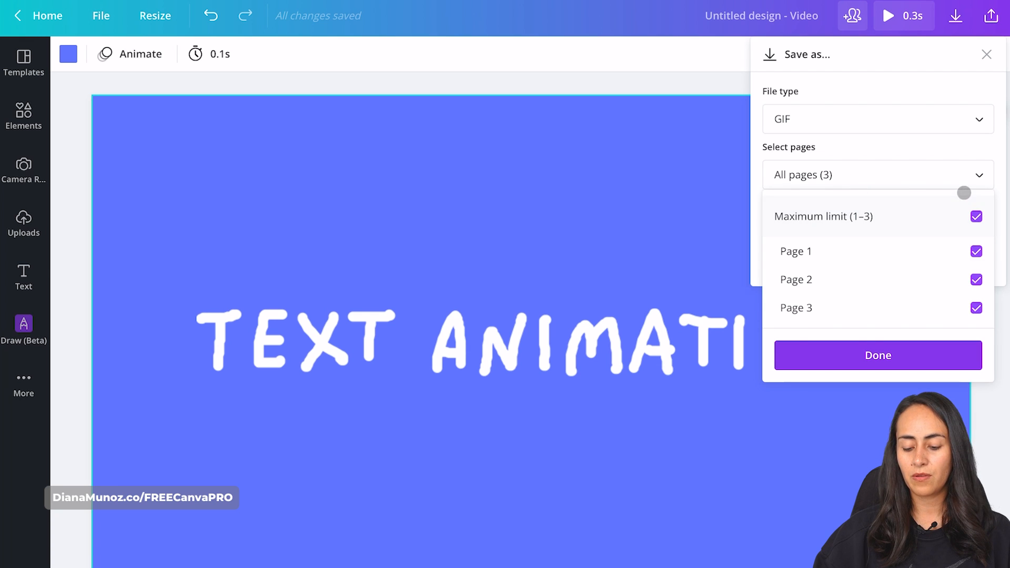
click(962, 179)
click(937, 232)
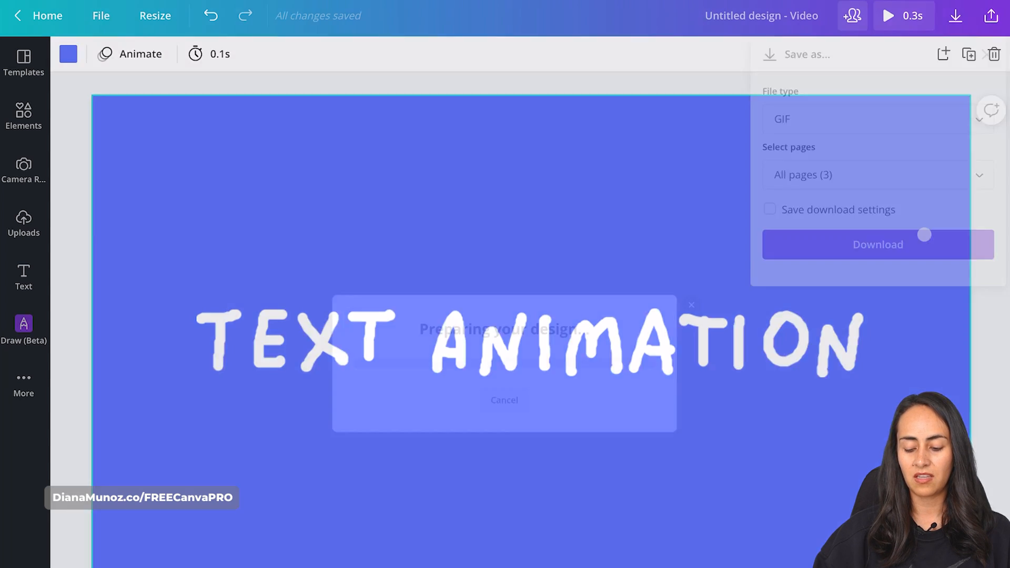